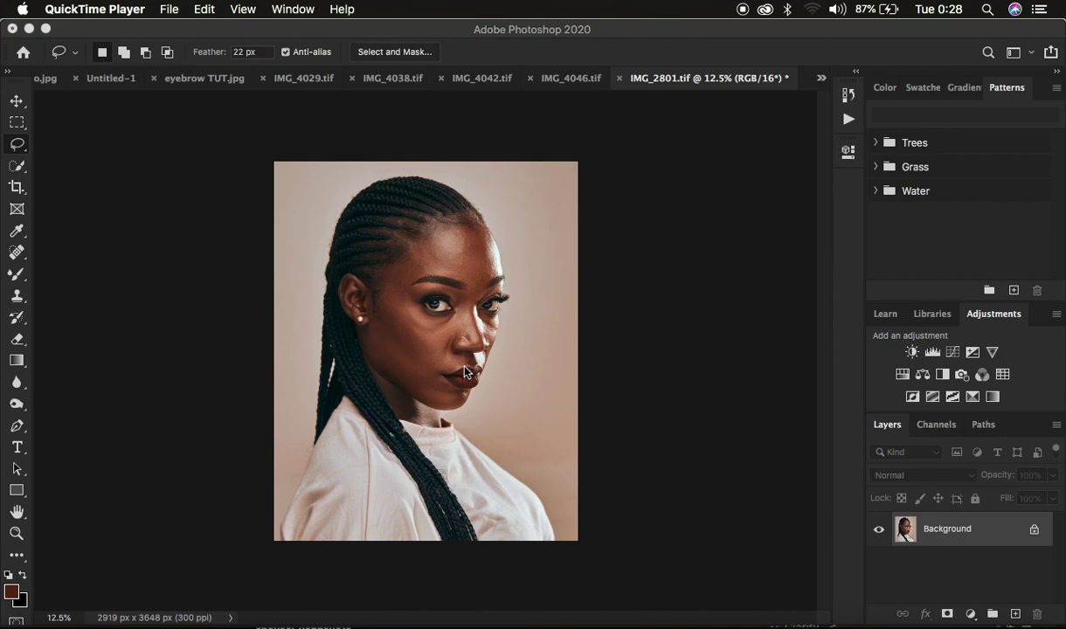
Duplicate the Background layer twice
{"action": "left_click", "coordinate": [961, 536]}
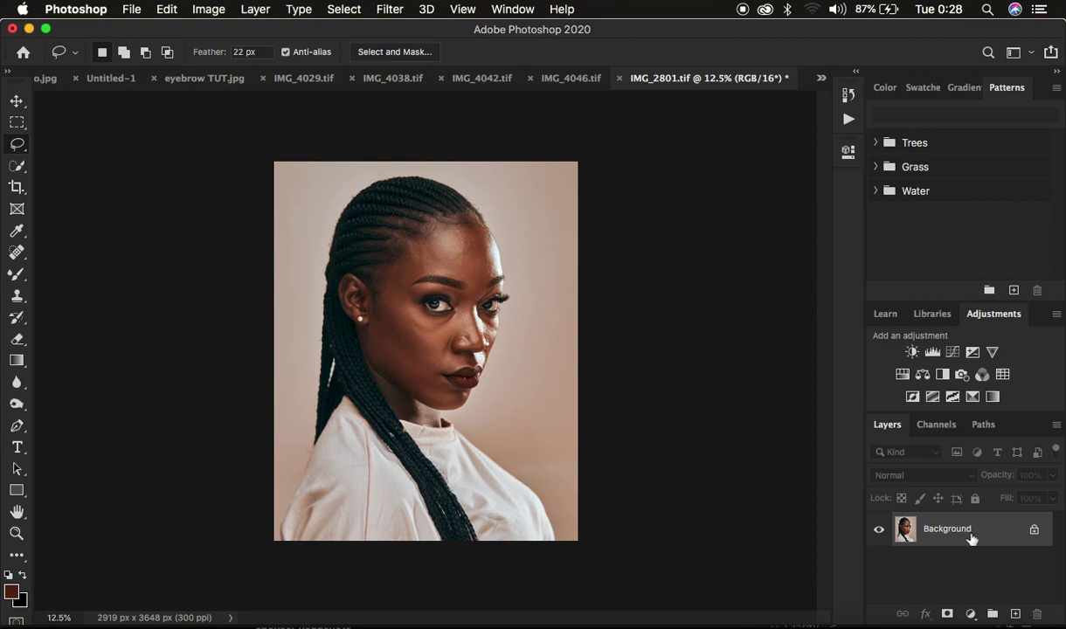
{"action": "key", "text": "super+j"}
{"action": "key", "text": "super+j"}
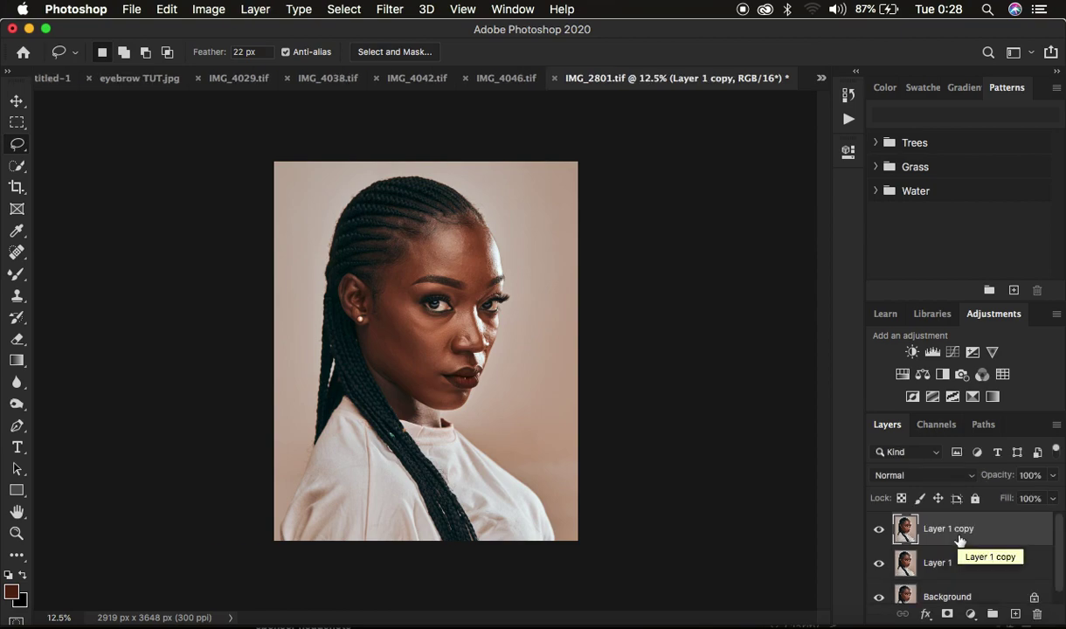
Rename the lower duplicate layer "low freq" and the upper duplicate layer "high"
{"action": "double_click", "coordinate": [933, 562]}
{"action": "key", "text": "BackSpace"}
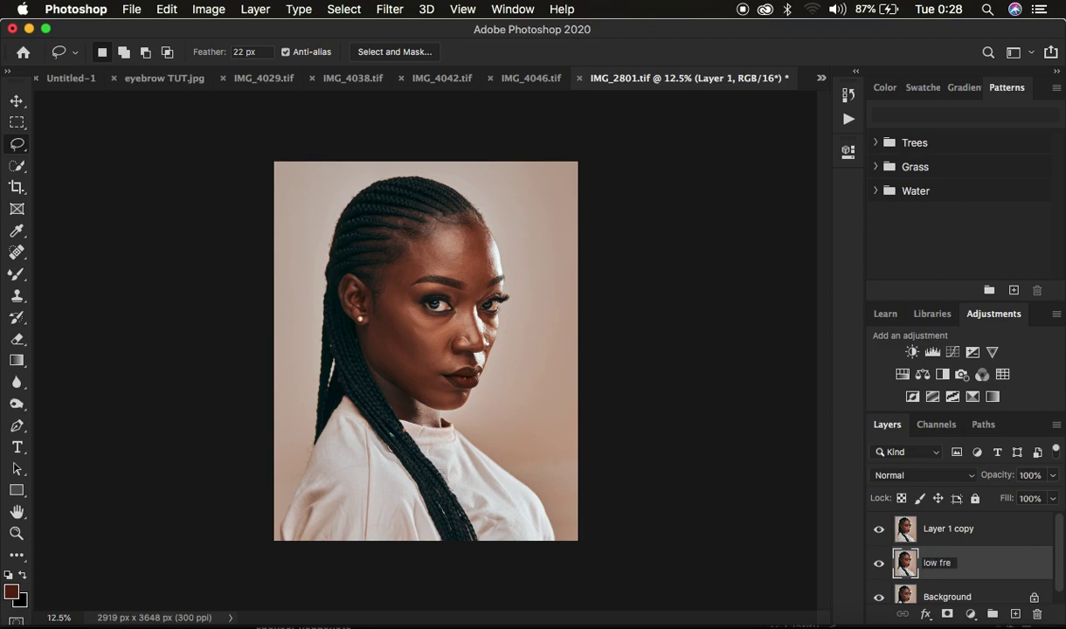
{"action": "key", "text": "Return"}
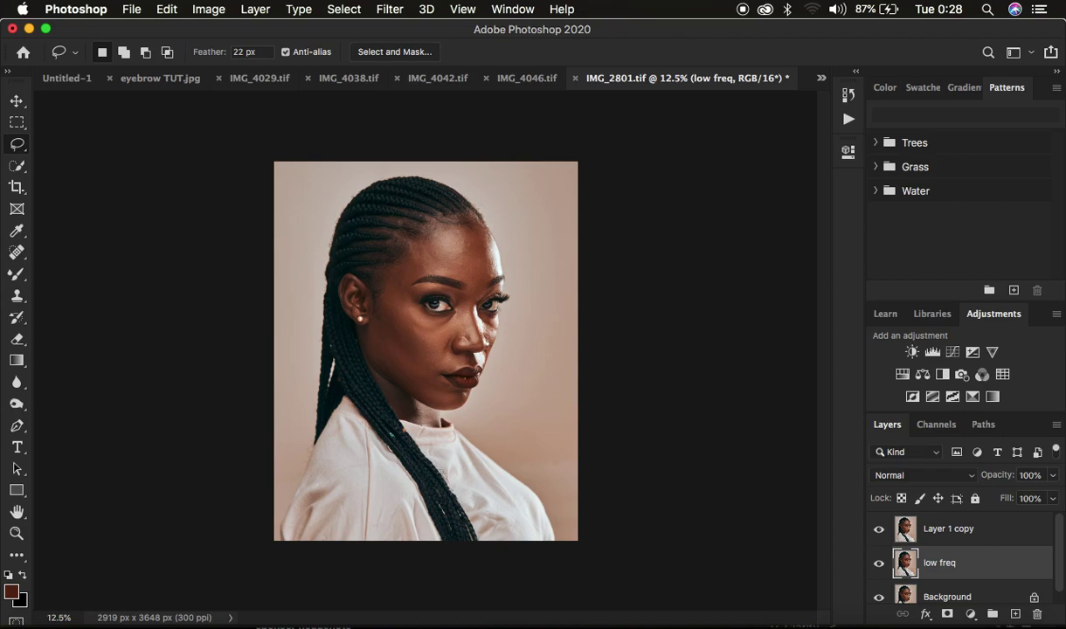
{"action": "double_click", "coordinate": [944, 529]}
{"action": "type", "text": "high"}
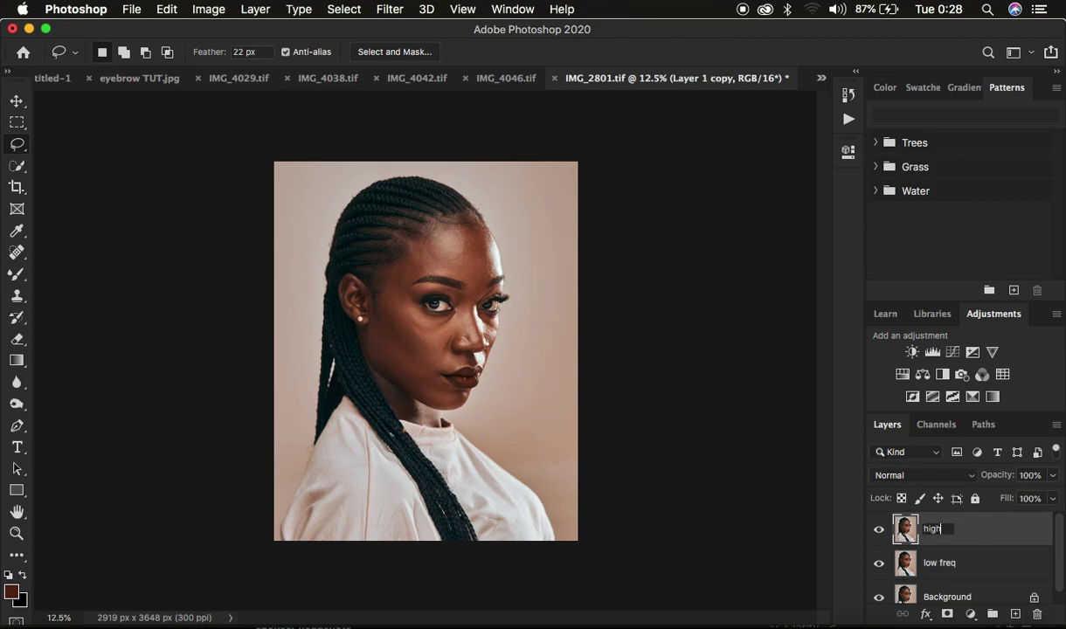
{"action": "key", "text": "Return"}
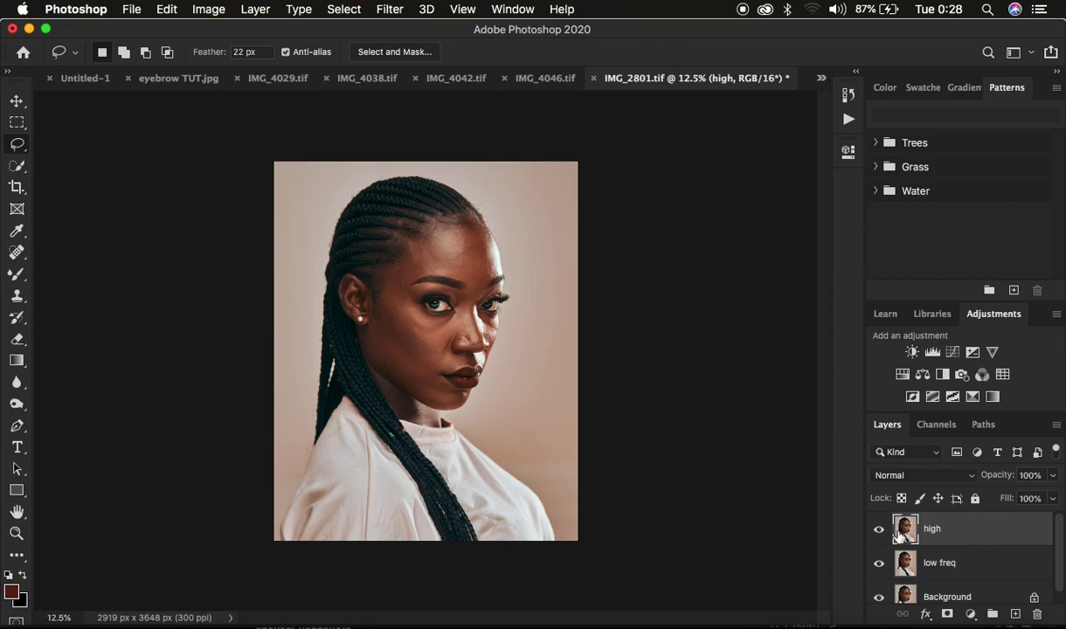
Hide the high layer and open the Gaussian Blur filter for the low freq layer
{"action": "left_click", "coordinate": [961, 562]}
{"action": "left_click", "coordinate": [879, 529]}
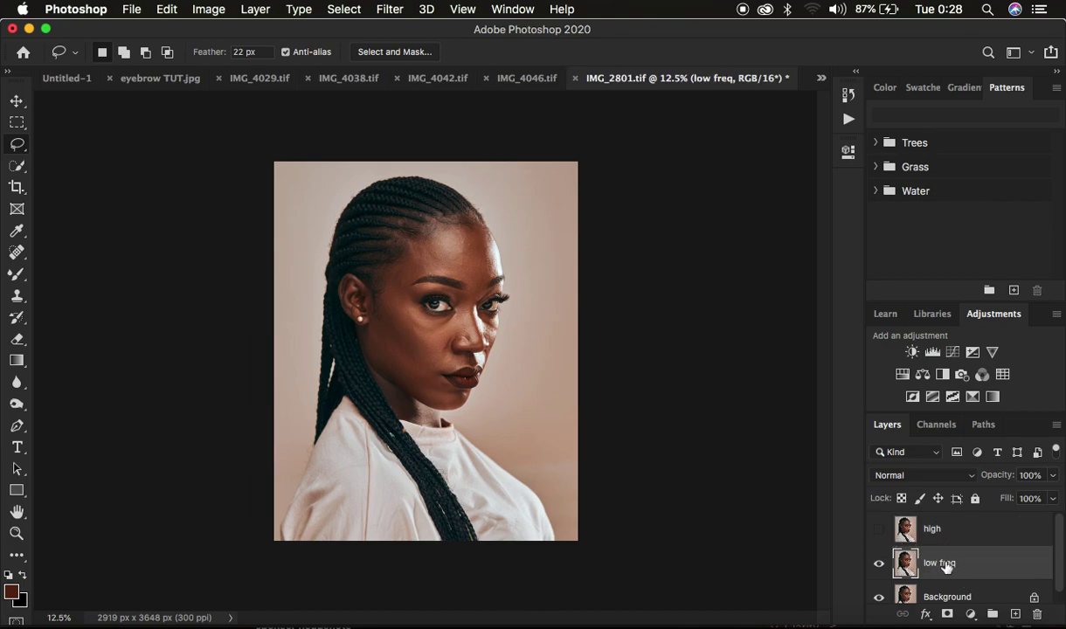
{"action": "left_click", "coordinate": [386, 9]}
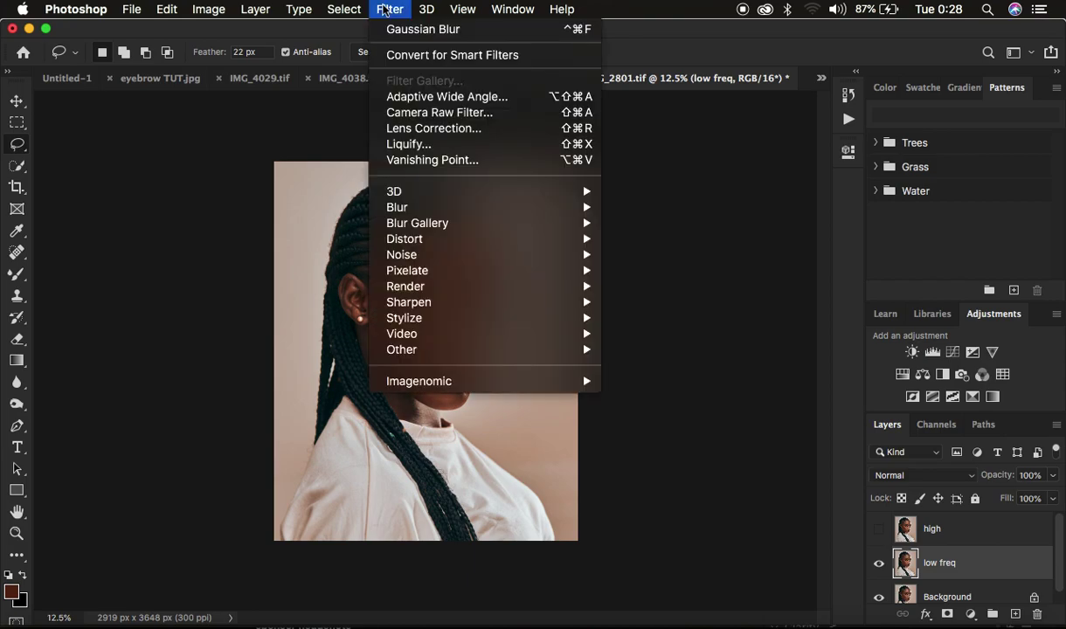
{"action": "mouse_move", "coordinate": [434, 214]}
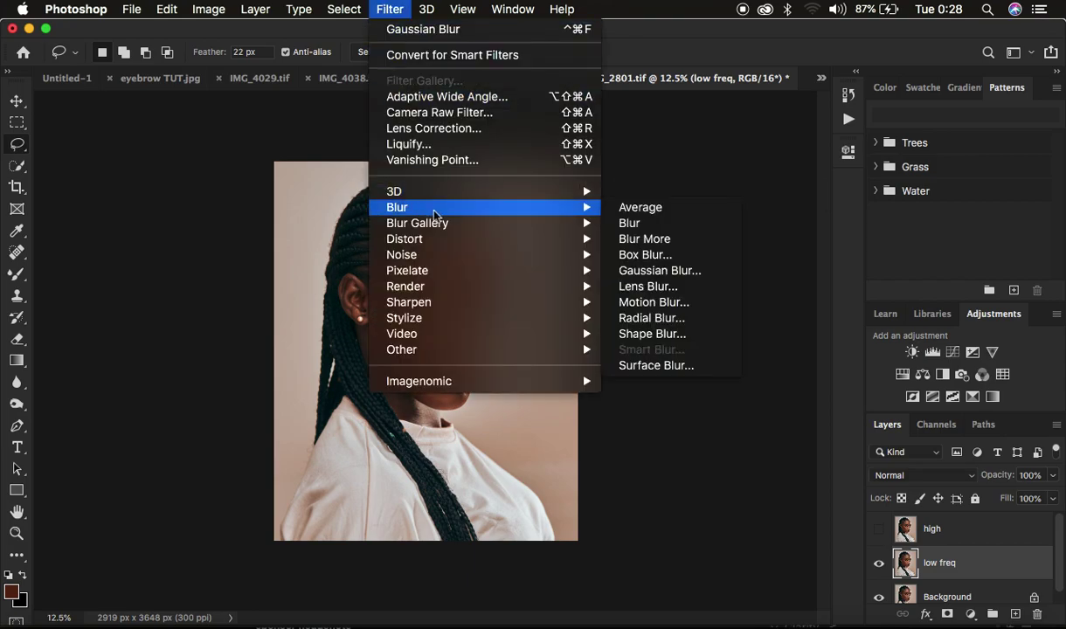
{"action": "left_click", "coordinate": [658, 270]}
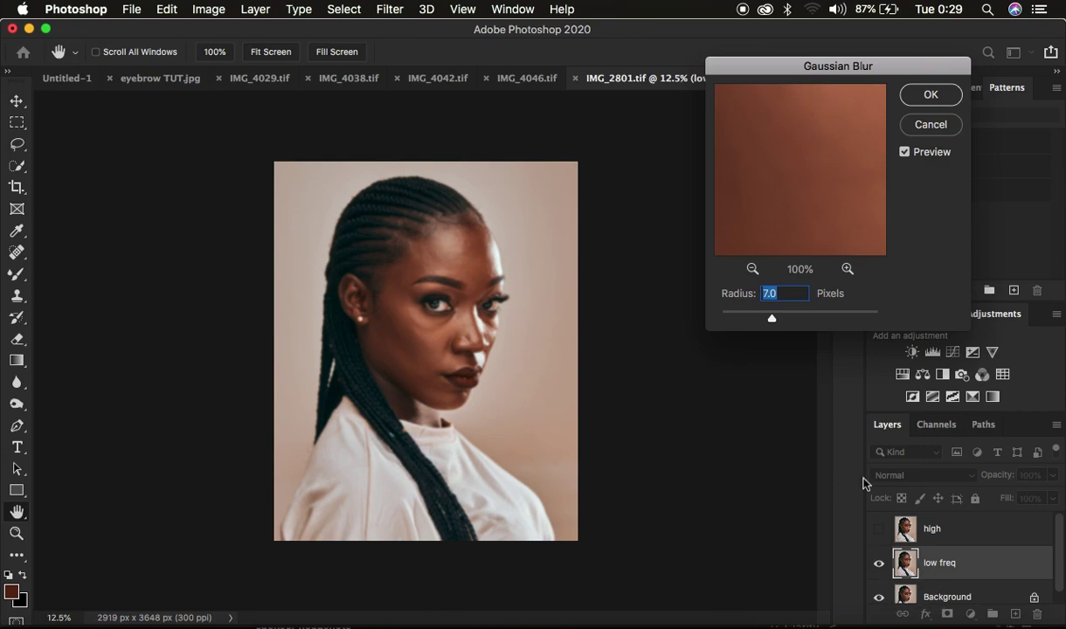
Lower the Gaussian Blur radius to 0.1 pixels and show the face's skin texture in the filter preview at 33%
{"action": "left_click_drag", "start_coordinate": [772, 318], "coordinate": [659, 312]}
{"action": "left_click", "coordinate": [752, 270]}
{"action": "left_click", "coordinate": [752, 270]}
{"action": "left_click", "coordinate": [751, 270]}
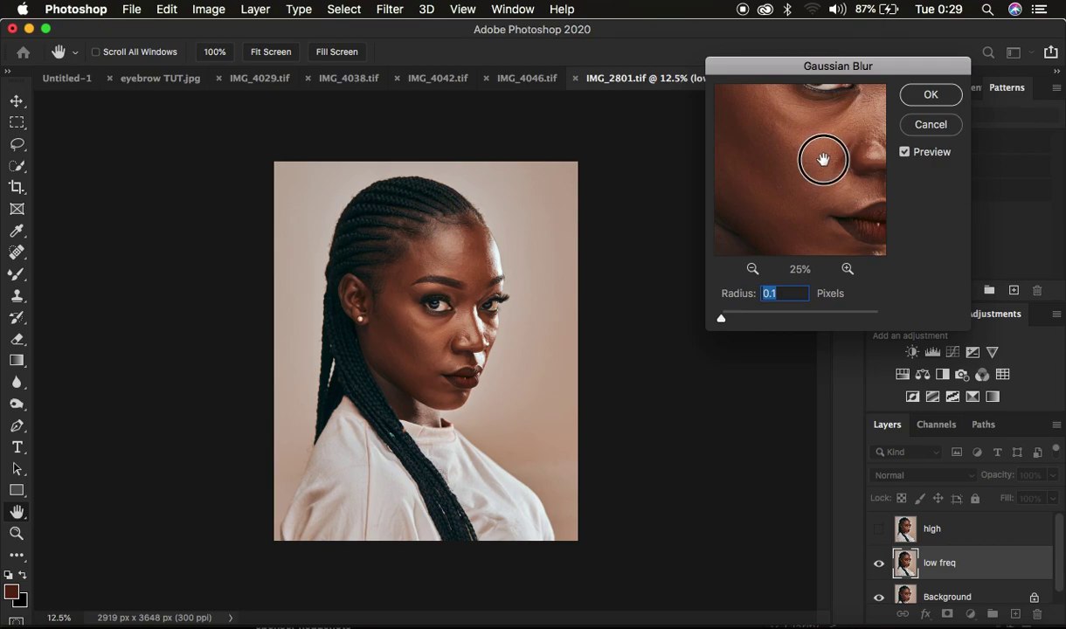
{"action": "left_click_drag", "start_coordinate": [821, 157], "coordinate": [784, 271]}
{"action": "left_click_drag", "start_coordinate": [799, 131], "coordinate": [754, 197]}
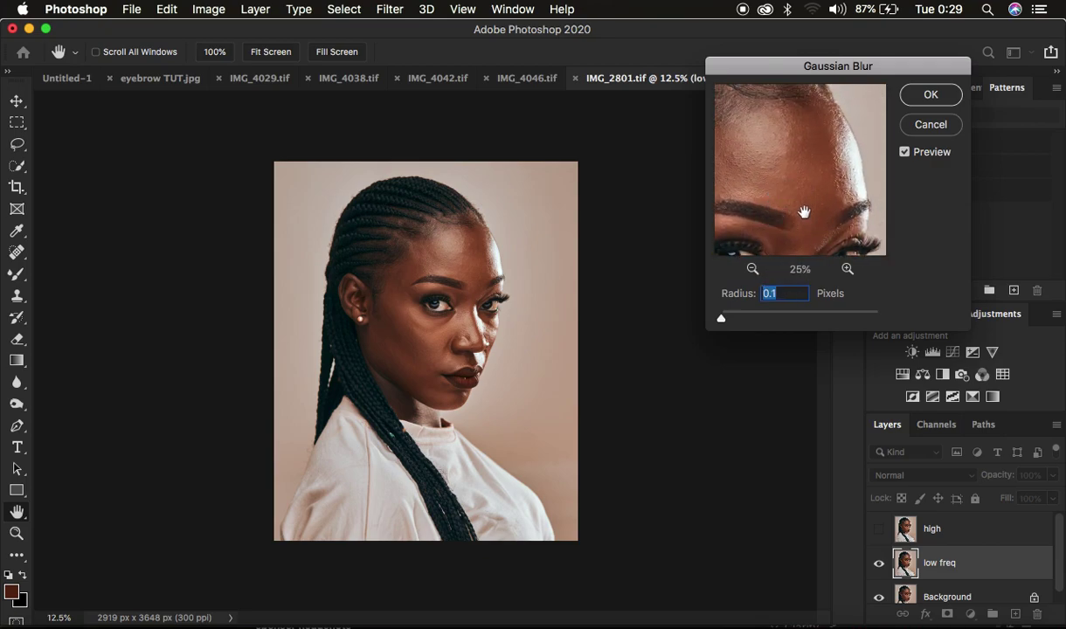
{"action": "left_click_drag", "start_coordinate": [822, 233], "coordinate": [743, 155]}
{"action": "left_click_drag", "start_coordinate": [743, 193], "coordinate": [813, 174]}
{"action": "left_click", "coordinate": [847, 269]}
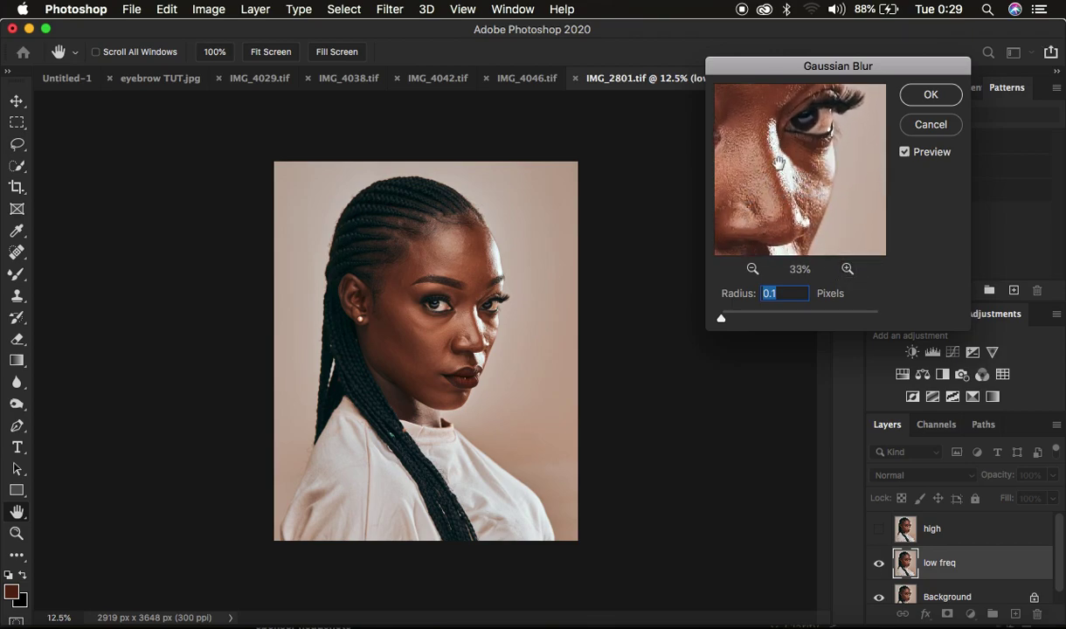
Apply the Gaussian Blur to the low freq layer with a radius of 7.0 pixels
{"action": "left_click_drag", "start_coordinate": [721, 318], "coordinate": [773, 322]}
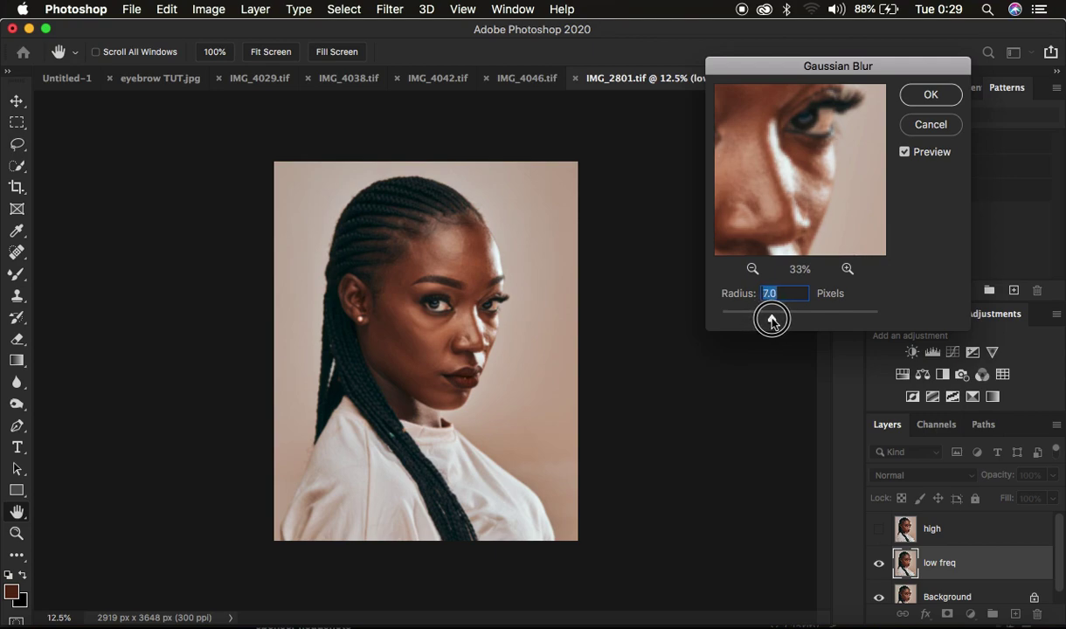
{"action": "left_click_drag", "start_coordinate": [786, 190], "coordinate": [807, 226]}
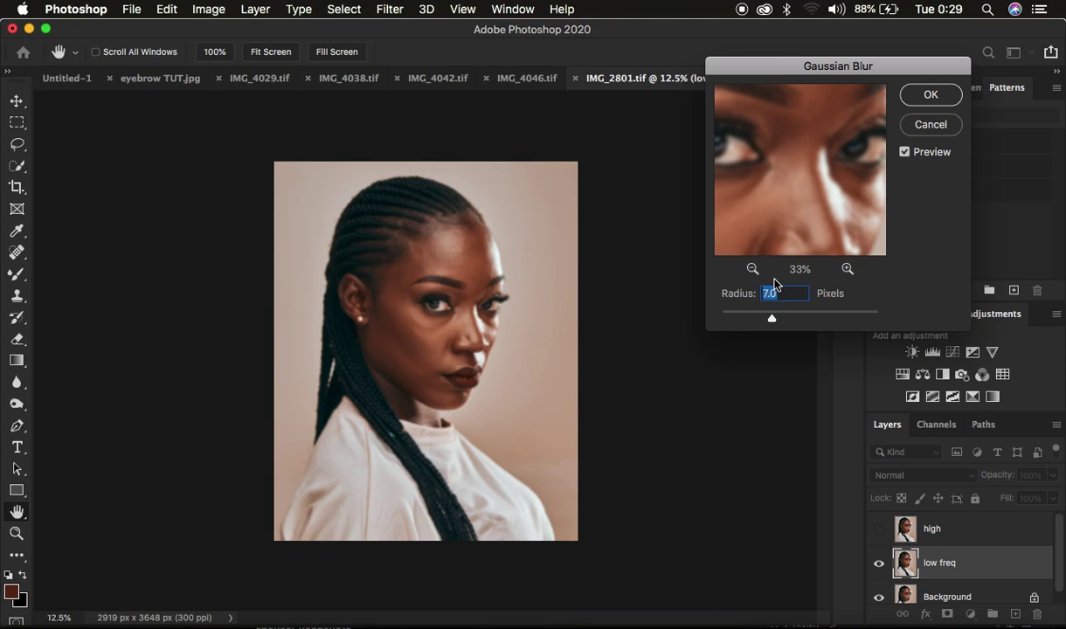
{"action": "left_click", "coordinate": [932, 96]}
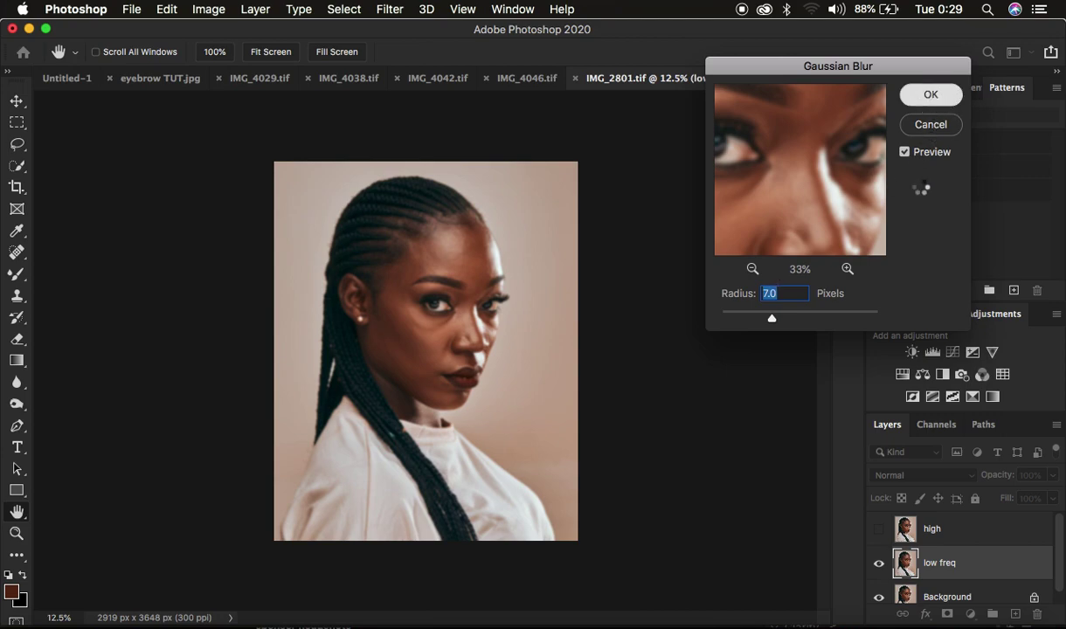
Show the high layer again and open Apply Image for it with low freq as the source layer
{"action": "left_click", "coordinate": [905, 522]}
{"action": "left_click", "coordinate": [880, 529]}
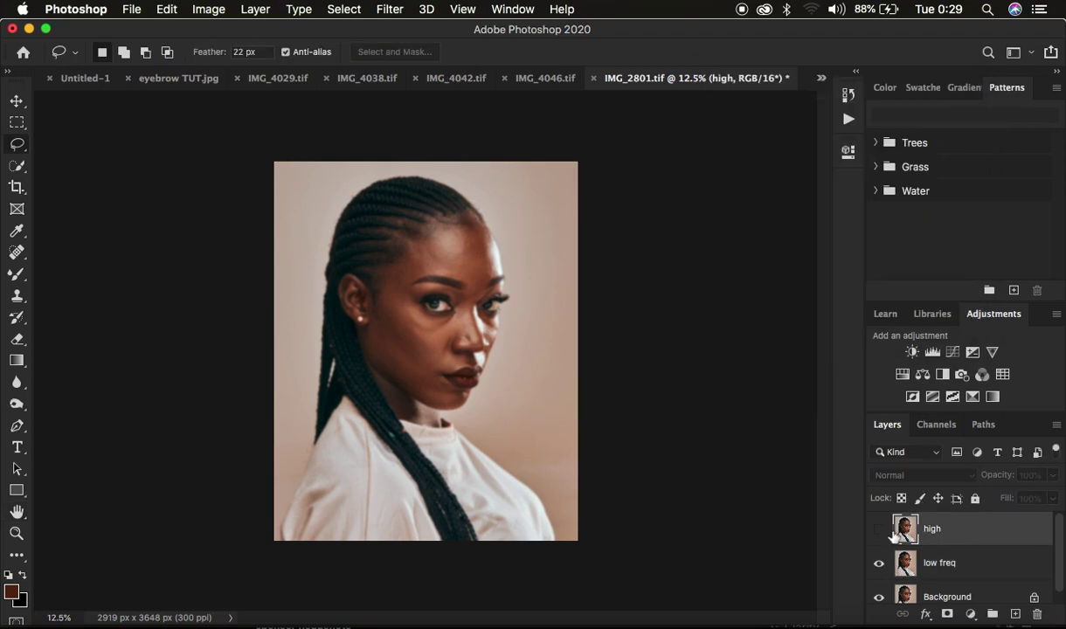
{"action": "left_click", "coordinate": [196, 11]}
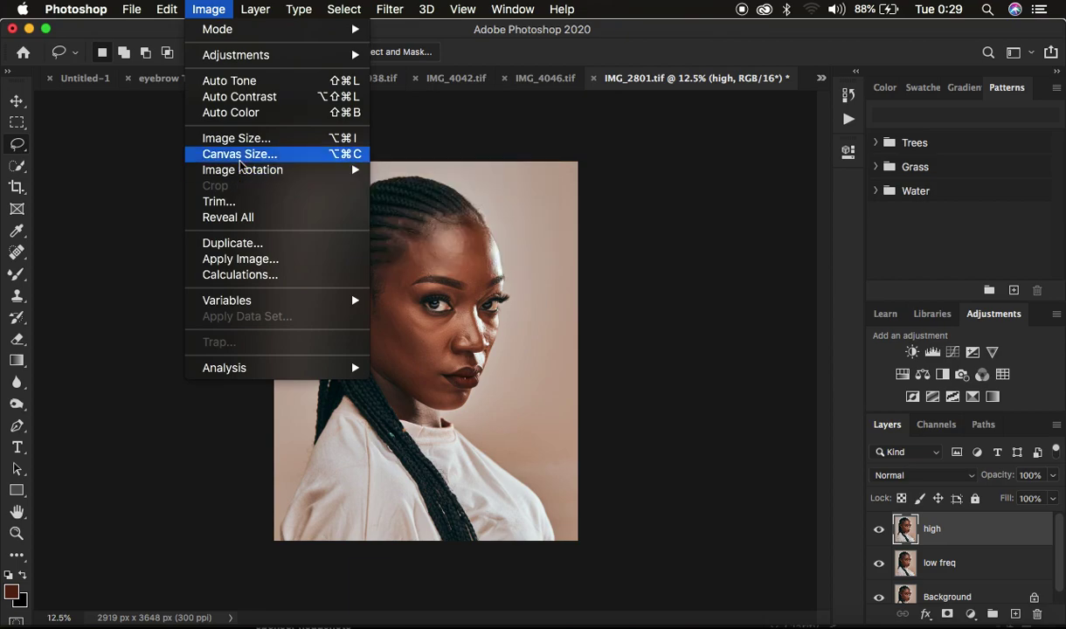
{"action": "left_click", "coordinate": [253, 260]}
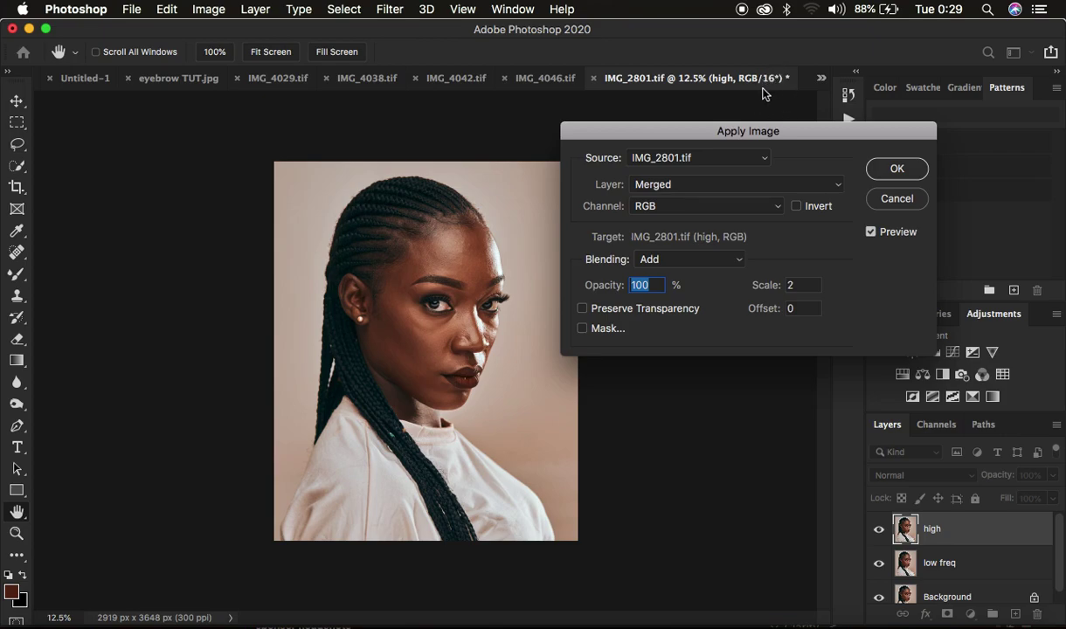
{"action": "left_click", "coordinate": [711, 184]}
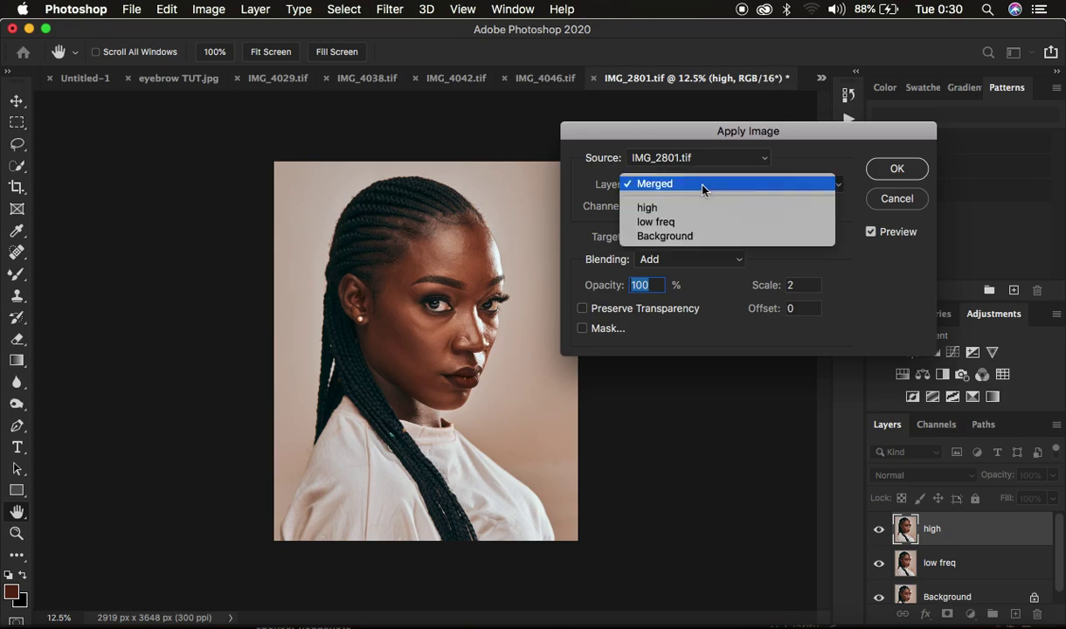
{"action": "left_click", "coordinate": [681, 228]}
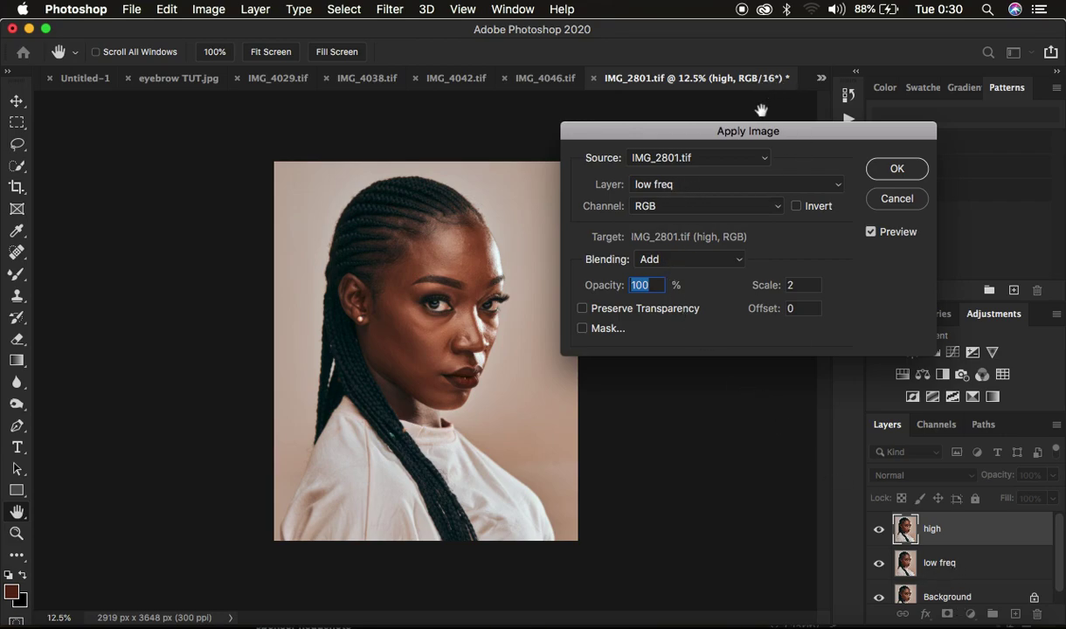
Try the Subtract blending in Apply Image on the high layer
{"action": "left_click", "coordinate": [654, 259]}
{"action": "left_click", "coordinate": [674, 273]}
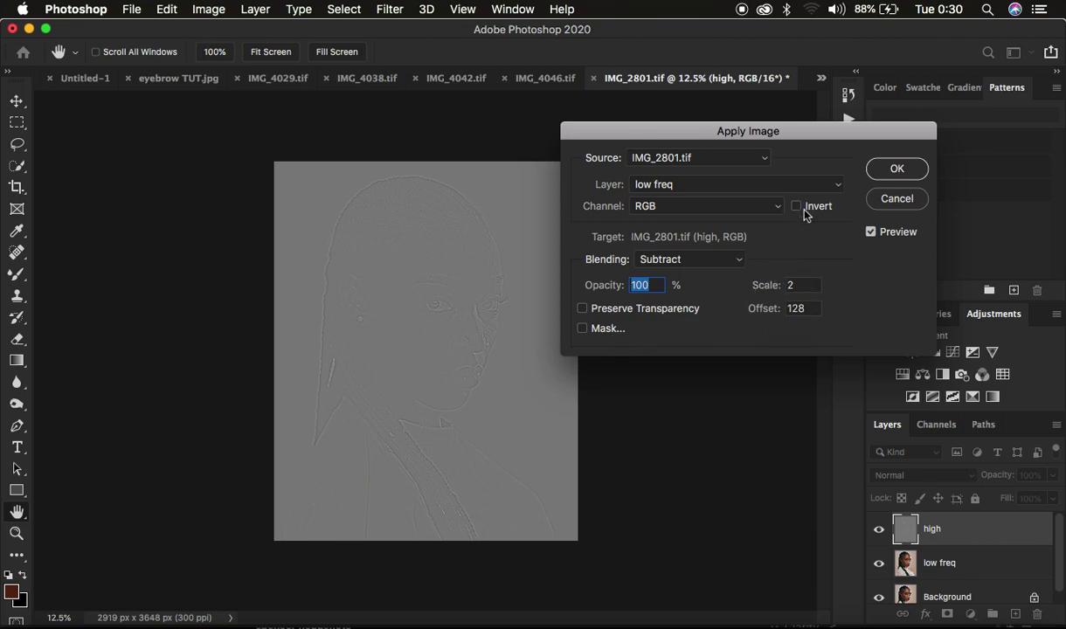
{"action": "left_click", "coordinate": [439, 303], "text": "super"}
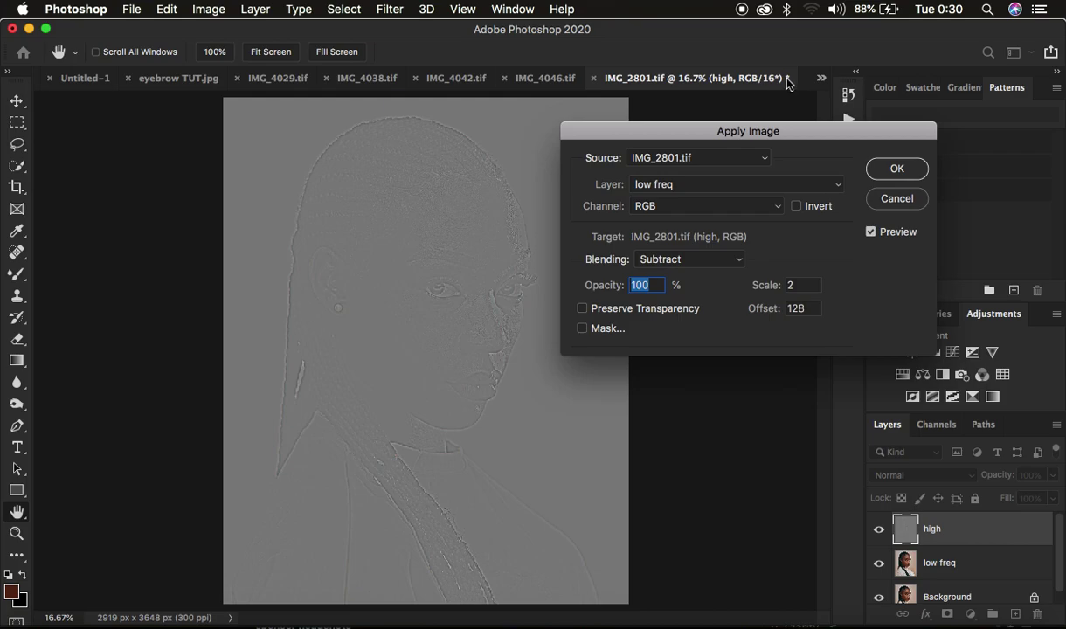
Apply the inverted low freq image to the high layer with Add blending, and set that layer's blend mode to Linear Light
{"action": "left_click", "coordinate": [654, 261]}
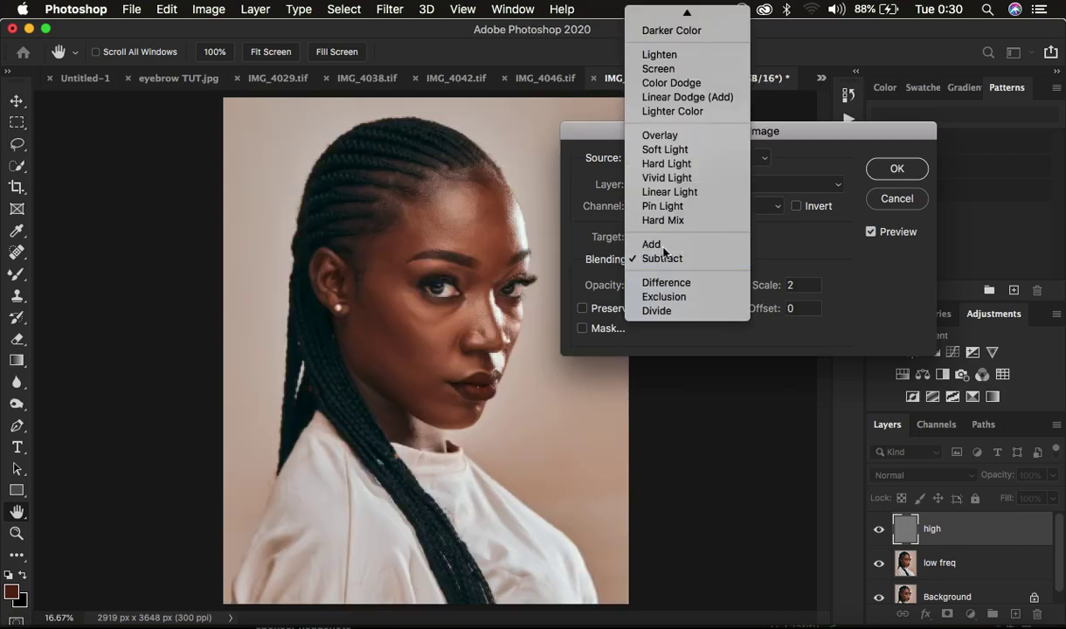
{"action": "left_click", "coordinate": [654, 245]}
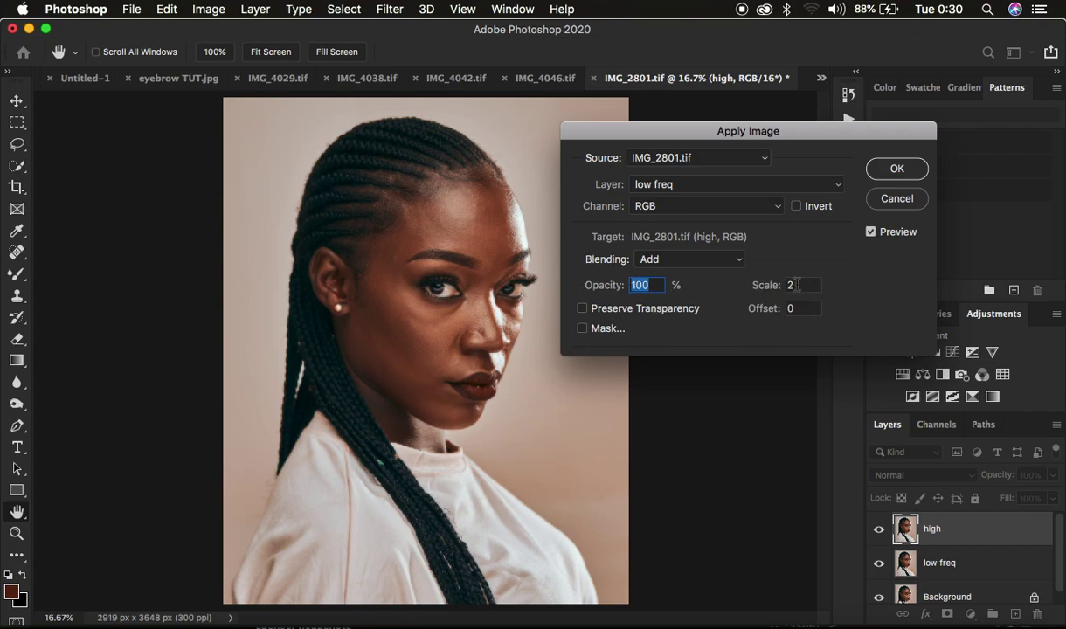
{"action": "left_click", "coordinate": [797, 208]}
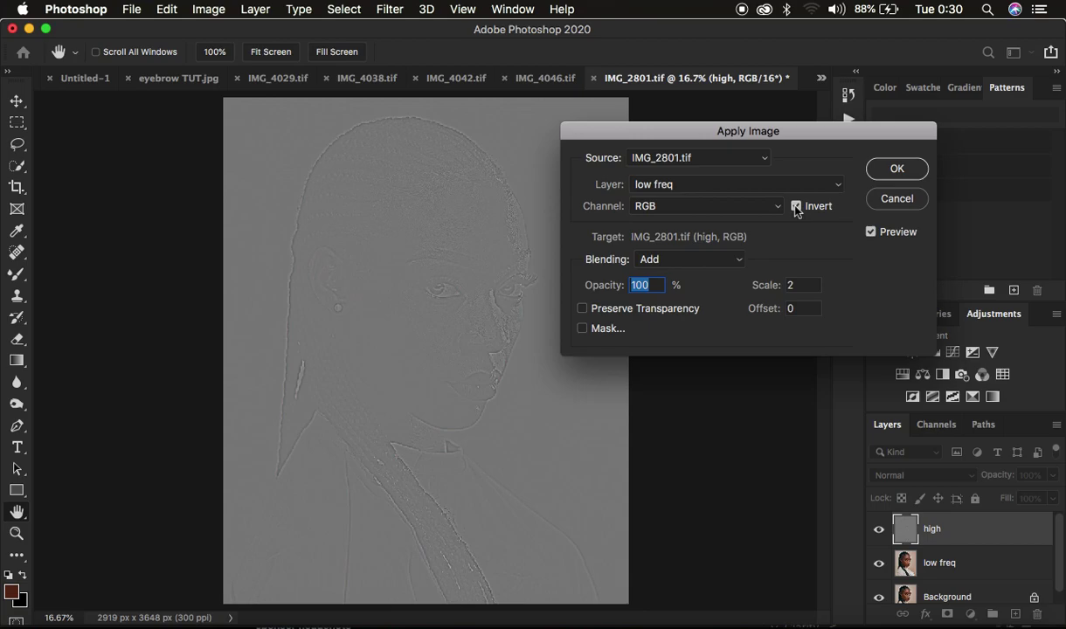
{"action": "left_click", "coordinate": [887, 173]}
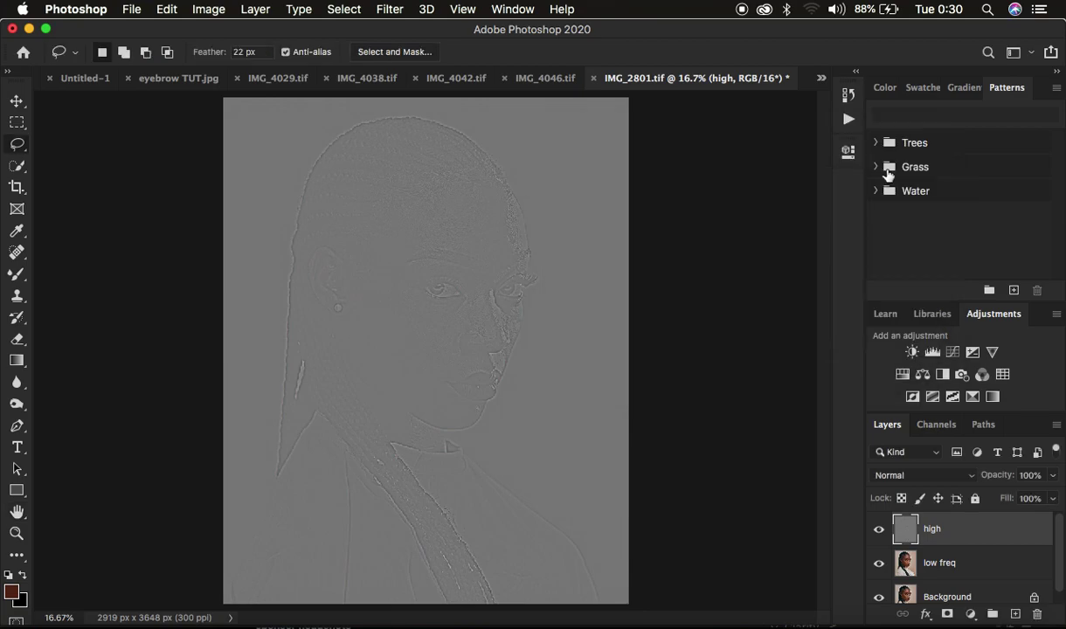
{"action": "left_click", "coordinate": [887, 474]}
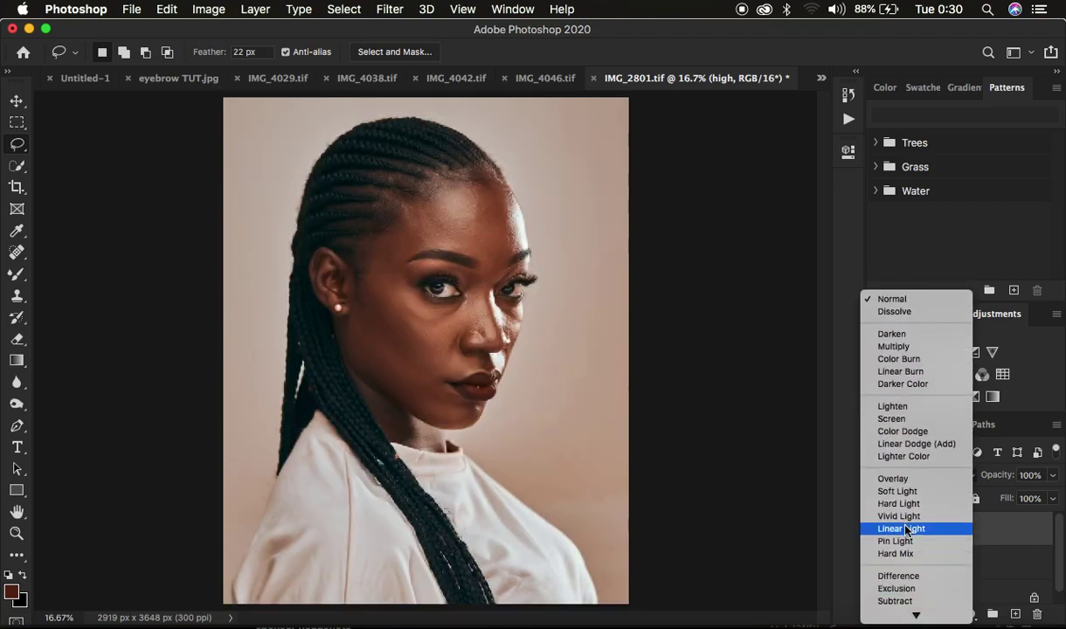
{"action": "left_click", "coordinate": [907, 529]}
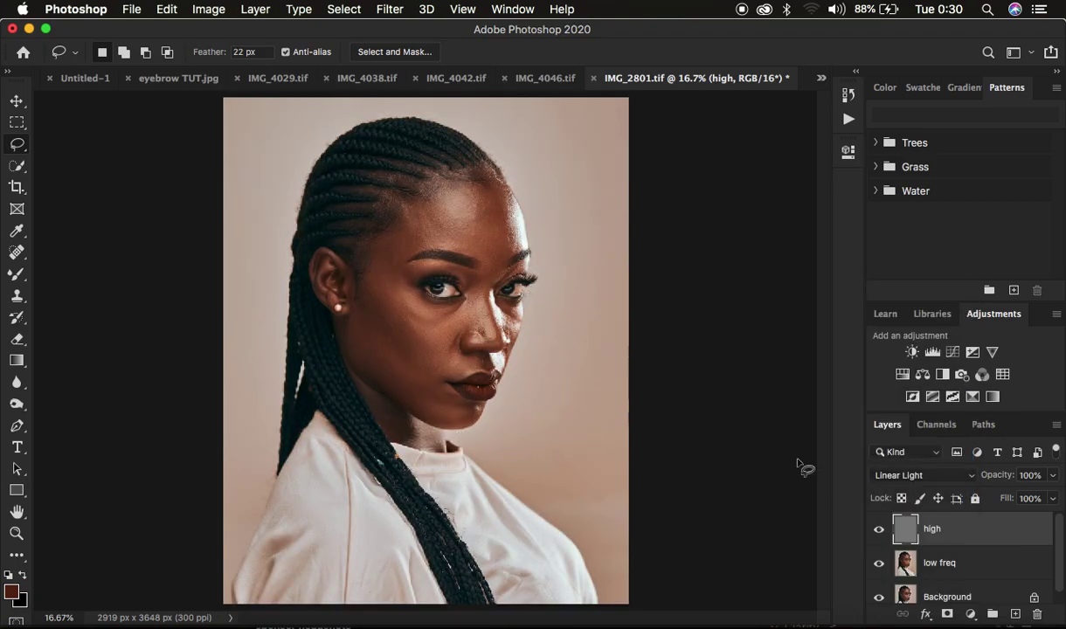
Group the high and low freq layers and name the group "freq sep"
{"action": "left_click", "coordinate": [995, 574]}
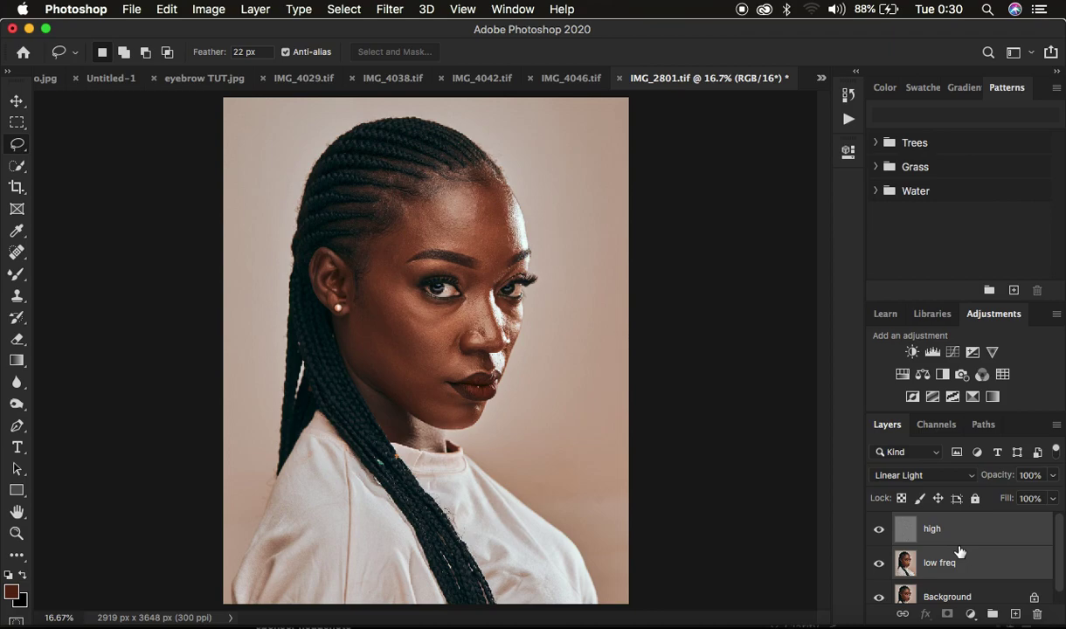
{"action": "key", "text": "super+g"}
{"action": "double_click", "coordinate": [940, 522]}
{"action": "type", "text": "fre"}
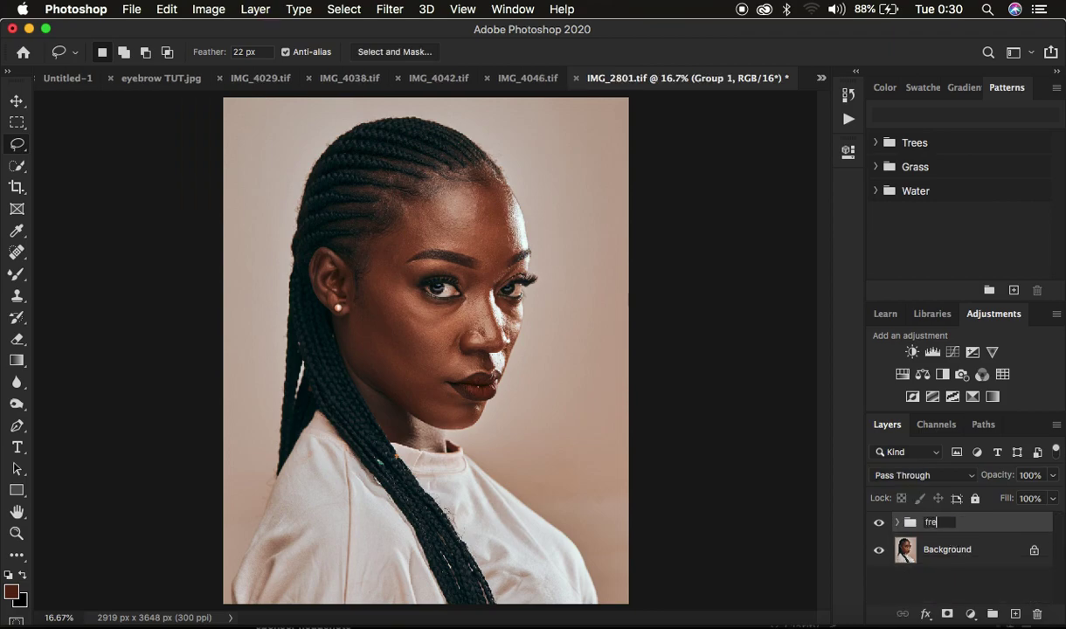
{"action": "type", "text": "q sep"}
{"action": "key", "text": "Return"}
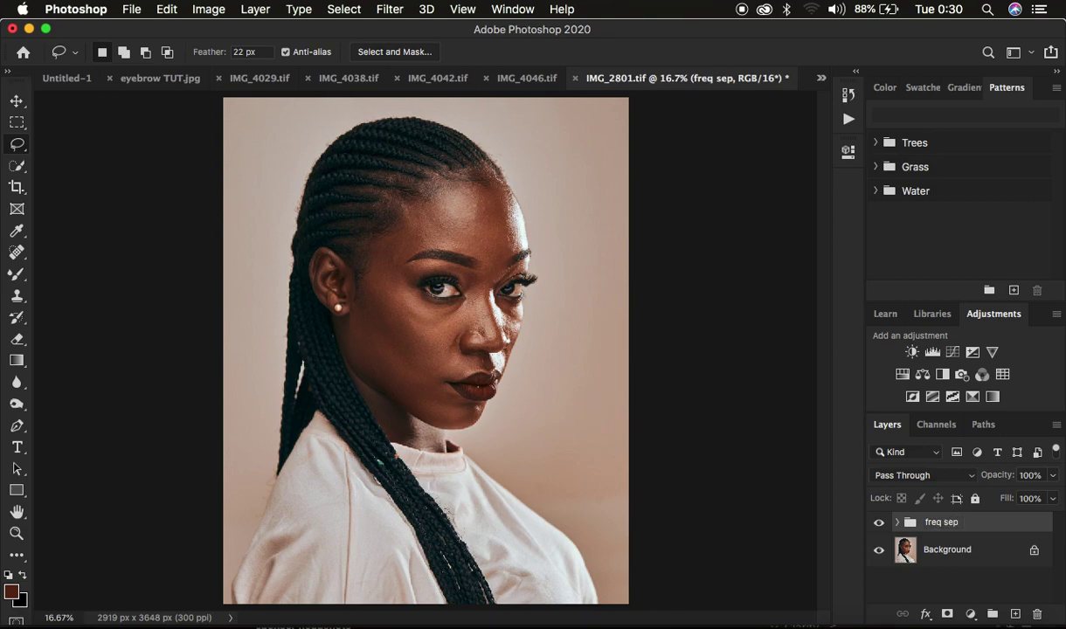
Expand the freq sep group, select the low freq layer and choose the Mixer Brush Tool
{"action": "left_click", "coordinate": [896, 522]}
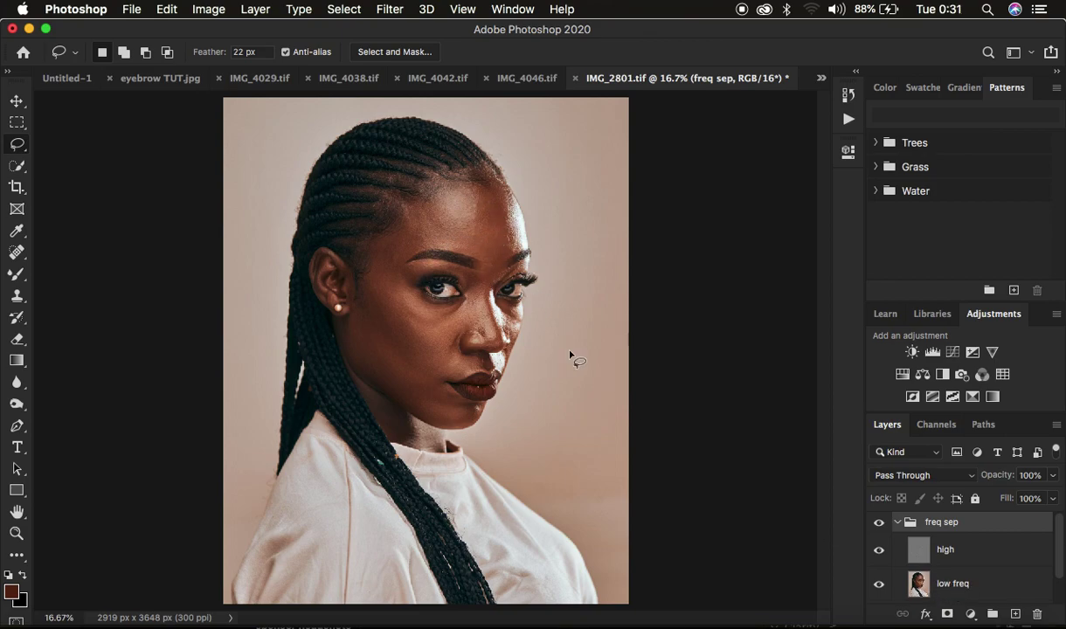
{"action": "left_click", "coordinate": [970, 591]}
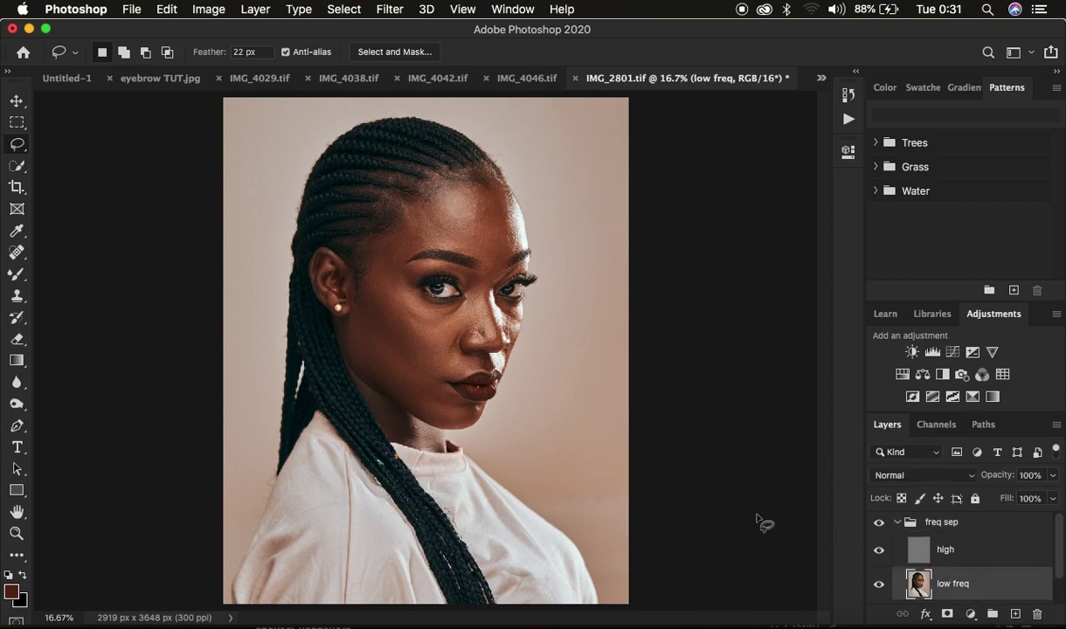
{"action": "left_click", "coordinate": [17, 278]}
{"action": "right_click", "coordinate": [18, 278]}
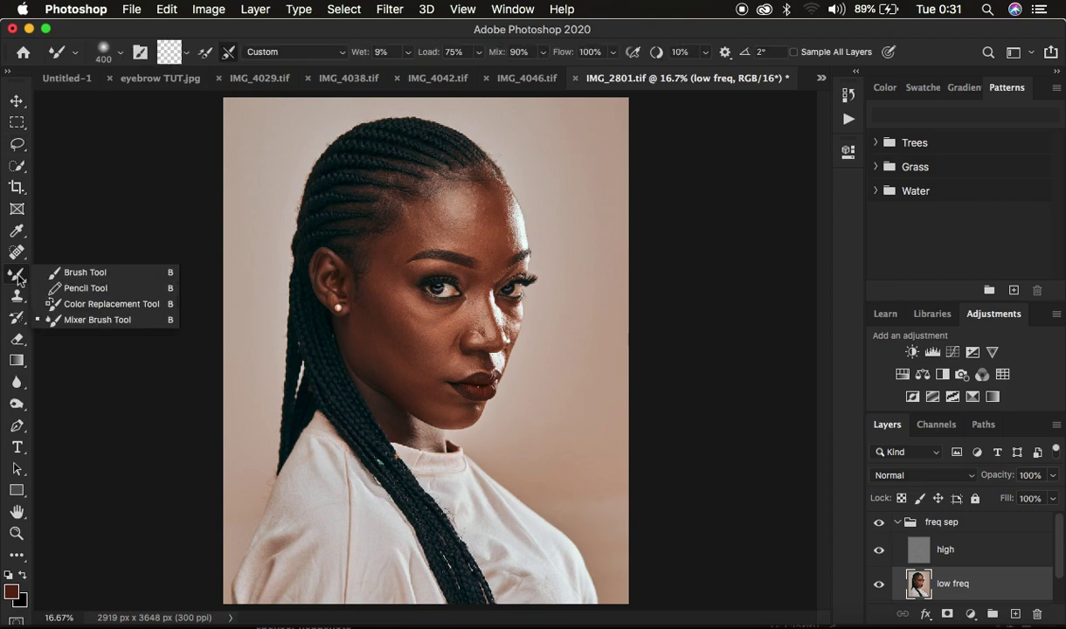
{"action": "left_click", "coordinate": [90, 320]}
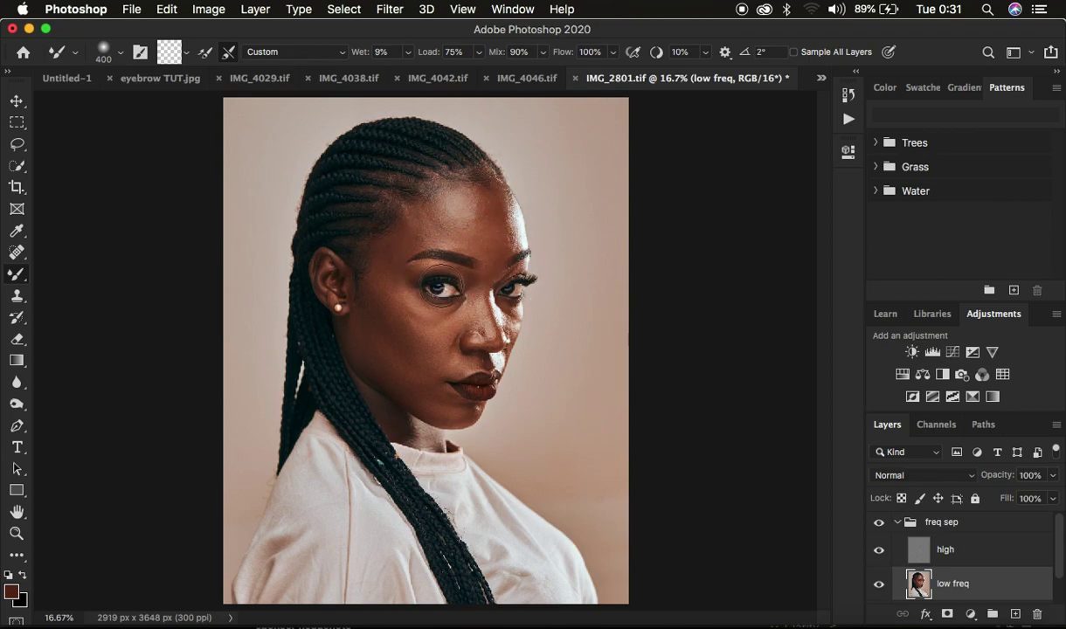
Check the Mixer Brush tip settings and clean the brush of any loaded color
{"action": "left_click", "coordinate": [120, 53]}
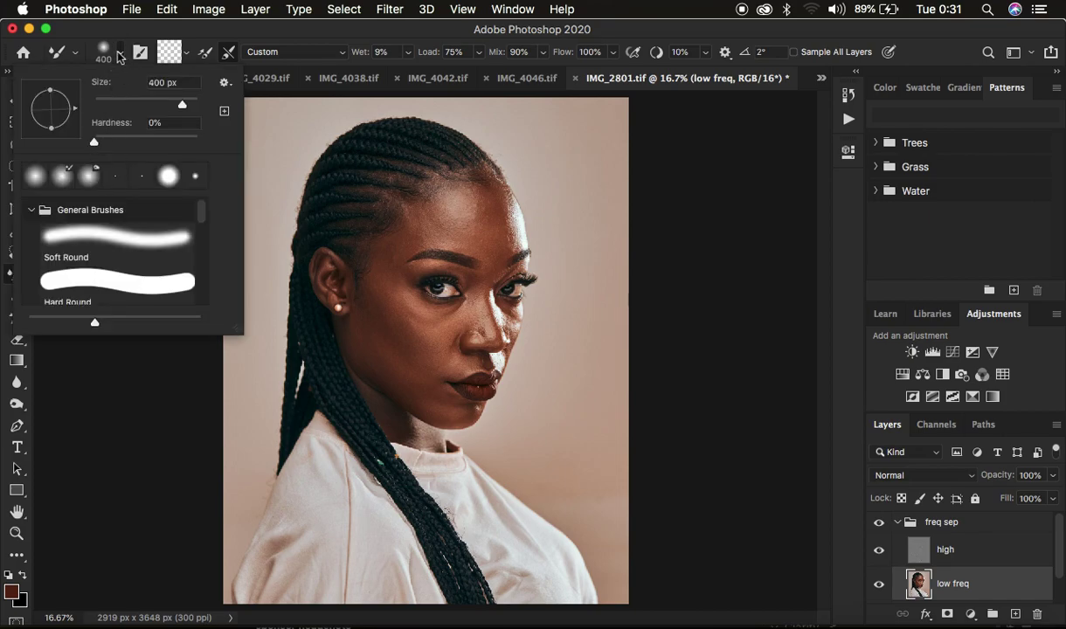
{"action": "left_click", "coordinate": [187, 53]}
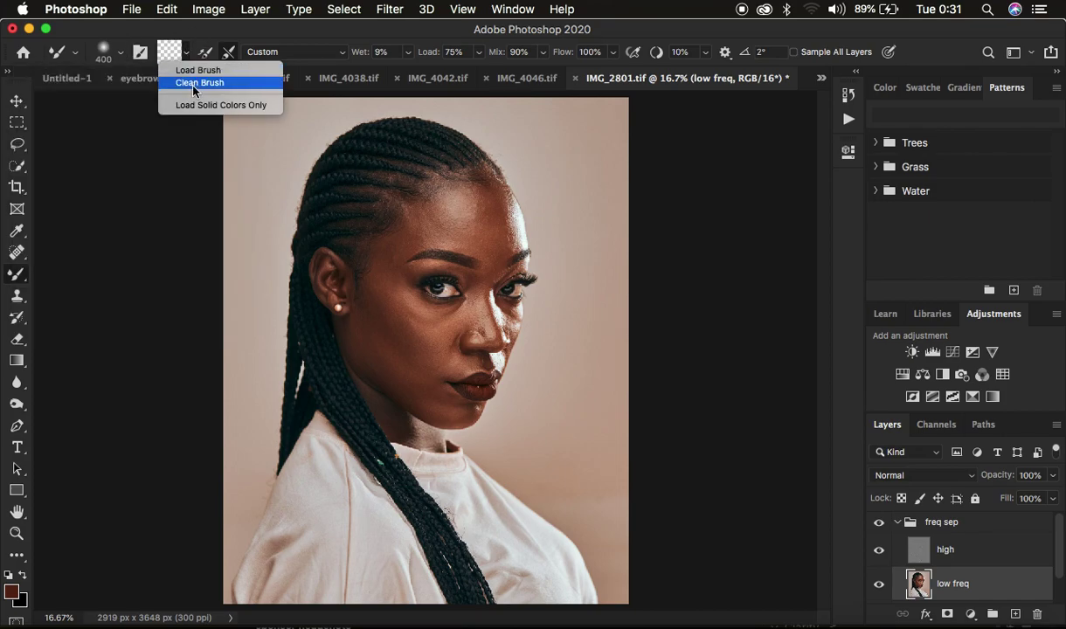
{"action": "left_click", "coordinate": [194, 84]}
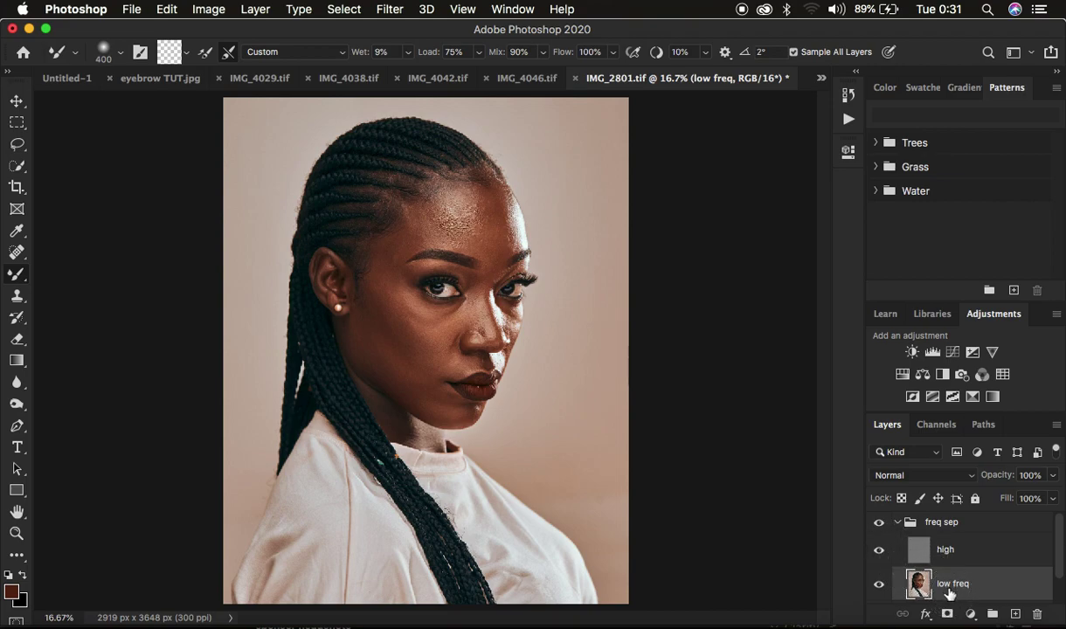
Try Mixer Brush strokes on the forehead with Sample All Layers on, and undo them
{"action": "mouse_move", "coordinate": [481, 242]}
{"action": "left_mouse_down"}
{"action": "mouse_move", "coordinate": [456, 213]}
{"action": "mouse_move", "coordinate": [447, 229]}
{"action": "mouse_move", "coordinate": [465, 254]}
{"action": "left_mouse_up"}
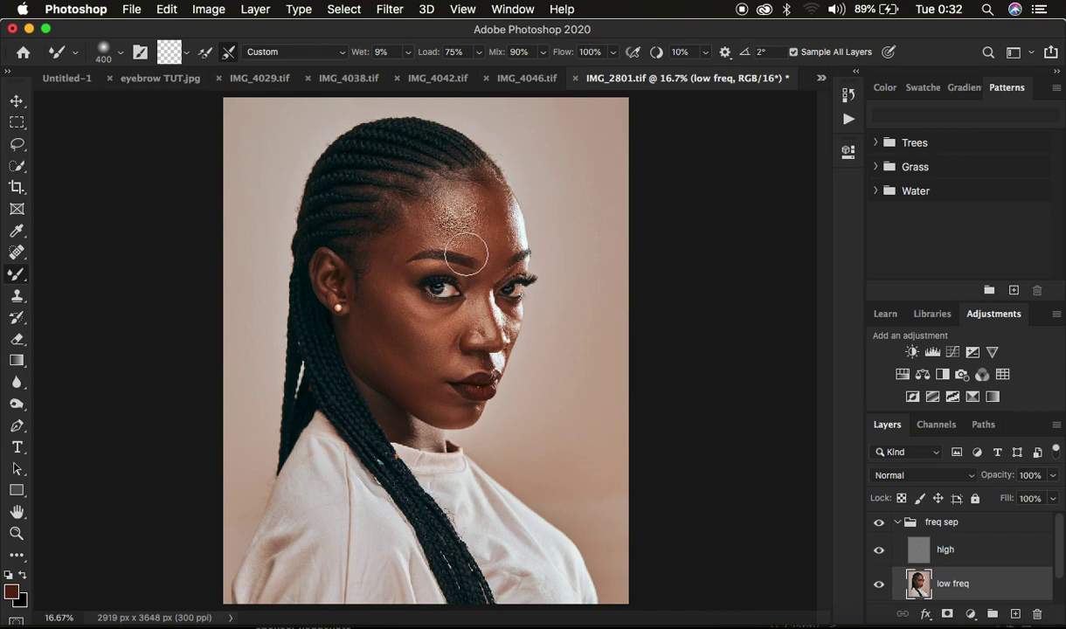
{"action": "key", "text": "super+z"}
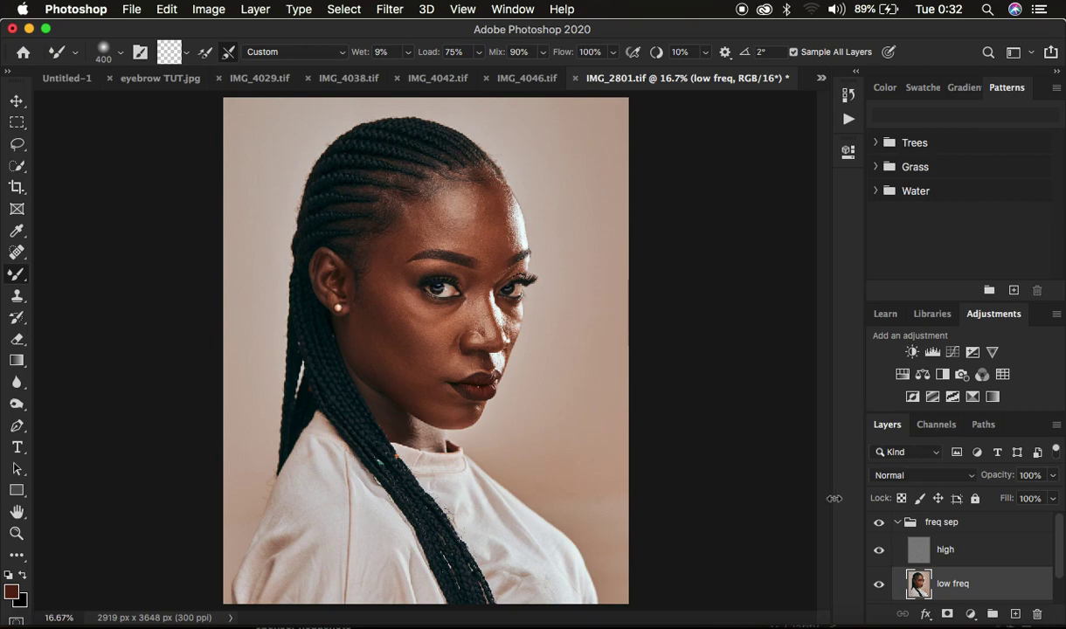
Hide the high layer and set the Mixer Brush to 300 px with Sample All Layers off
{"action": "left_click", "coordinate": [880, 550]}
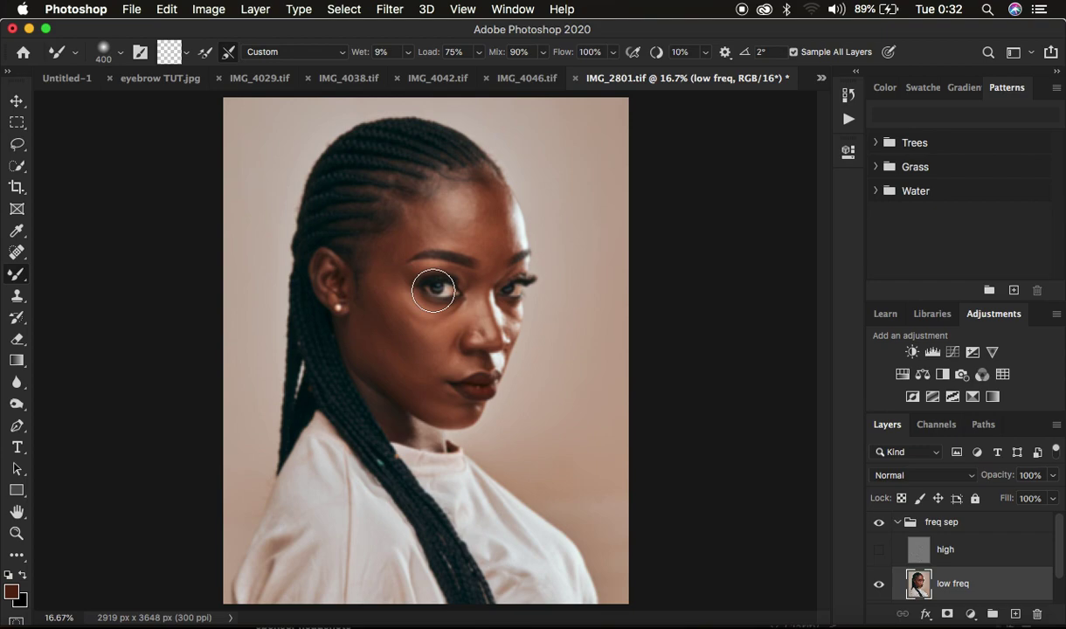
{"action": "key", "text": "bracketleft"}
{"action": "key", "text": "bracketleft"}
{"action": "key", "text": "bracketleft"}
{"action": "key", "text": "bracketright"}
{"action": "key", "text": "bracketright"}
{"action": "key", "text": "bracketright"}
{"action": "key", "text": "bracketright"}
{"action": "key", "text": "bracketright"}
{"action": "key", "text": "bracketright"}
{"action": "key", "text": "bracketleft"}
{"action": "key", "text": "bracketleft"}
{"action": "key", "text": "bracketleft"}
{"action": "key", "text": "bracketright"}
{"action": "key", "text": "bracketright"}
{"action": "key", "text": "bracketright"}
{"action": "key", "text": "bracketleft"}
{"action": "key", "text": "bracketleft"}
{"action": "key", "text": "bracketleft"}
{"action": "key", "text": "bracketleft"}
{"action": "key", "text": "bracketright"}
{"action": "left_click", "coordinate": [795, 52]}
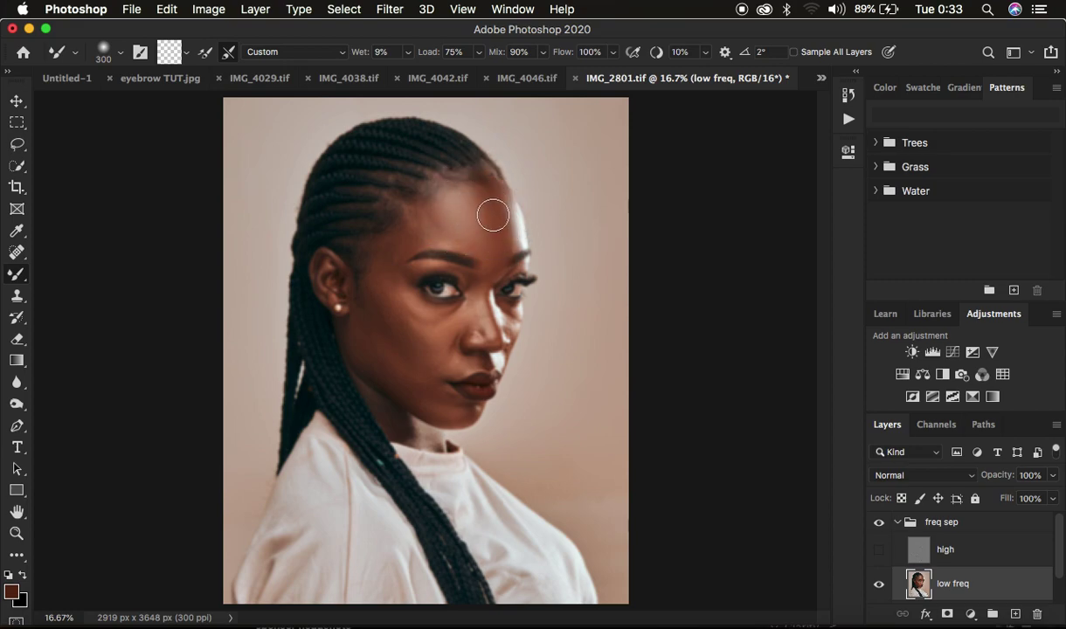
Blend the cheek and temple skin on the low freq layer with a 250 px Mixer Brush
{"action": "key", "text": "bracketleft"}
{"action": "key", "text": "bracketleft"}
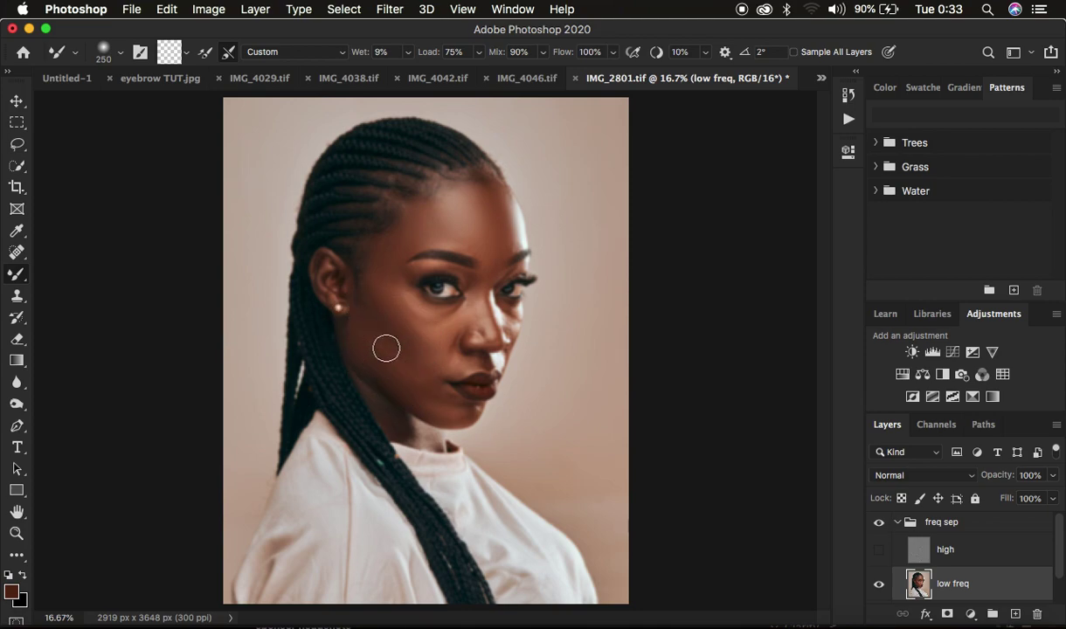
{"action": "left_click_drag", "start_coordinate": [398, 293], "coordinate": [367, 267]}
{"action": "mouse_move", "coordinate": [407, 346]}
{"action": "left_mouse_down"}
{"action": "mouse_move", "coordinate": [375, 362]}
{"action": "mouse_move", "coordinate": [444, 413]}
{"action": "mouse_move", "coordinate": [416, 387]}
{"action": "mouse_move", "coordinate": [441, 402]}
{"action": "mouse_move", "coordinate": [408, 297]}
{"action": "mouse_move", "coordinate": [420, 329]}
{"action": "mouse_move", "coordinate": [418, 319]}
{"action": "mouse_move", "coordinate": [433, 325]}
{"action": "mouse_move", "coordinate": [412, 315]}
{"action": "mouse_move", "coordinate": [427, 345]}
{"action": "mouse_move", "coordinate": [442, 310]}
{"action": "mouse_move", "coordinate": [449, 321]}
{"action": "mouse_move", "coordinate": [456, 303]}
{"action": "mouse_move", "coordinate": [464, 309]}
{"action": "mouse_move", "coordinate": [437, 297]}
{"action": "mouse_move", "coordinate": [433, 320]}
{"action": "mouse_move", "coordinate": [389, 273]}
{"action": "left_mouse_up"}
Blend the skin around the eyes, forehead, nose and cheeks on the low freq layer with a 150 px Mixer Brush
{"action": "key", "text": "bracketleft"}
{"action": "key", "text": "bracketleft"}
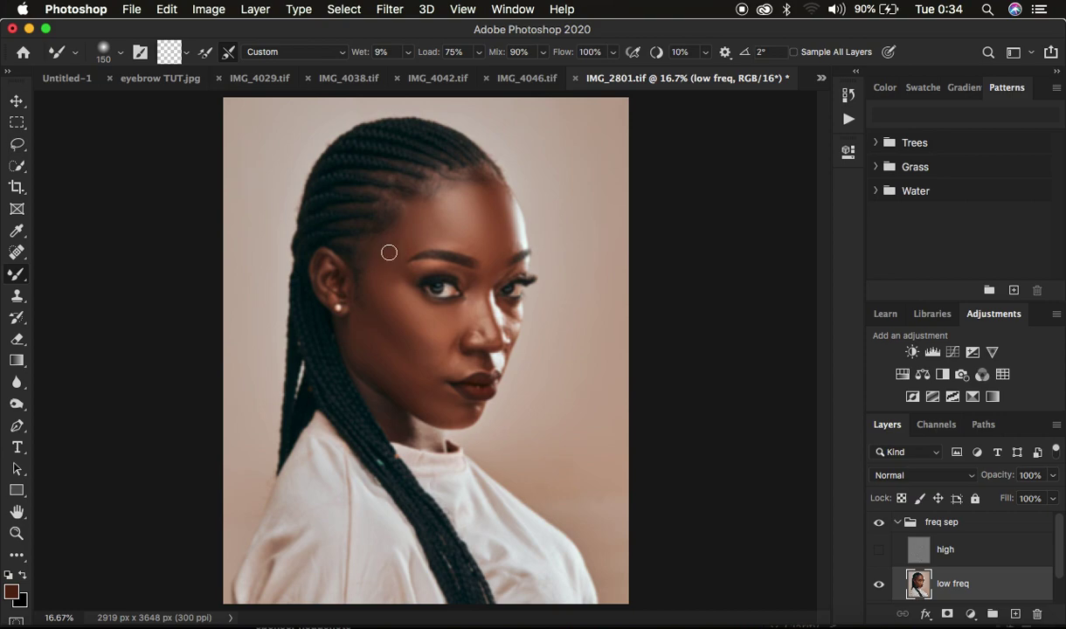
{"action": "mouse_move", "coordinate": [476, 288]}
{"action": "left_mouse_down"}
{"action": "mouse_move", "coordinate": [468, 316]}
{"action": "mouse_move", "coordinate": [506, 303]}
{"action": "mouse_move", "coordinate": [509, 326]}
{"action": "mouse_move", "coordinate": [419, 345]}
{"action": "mouse_move", "coordinate": [438, 369]}
{"action": "mouse_move", "coordinate": [454, 364]}
{"action": "mouse_move", "coordinate": [433, 395]}
{"action": "mouse_move", "coordinate": [410, 359]}
{"action": "mouse_move", "coordinate": [436, 413]}
{"action": "mouse_move", "coordinate": [452, 415]}
{"action": "mouse_move", "coordinate": [378, 373]}
{"action": "mouse_move", "coordinate": [373, 350]}
{"action": "mouse_move", "coordinate": [371, 377]}
{"action": "mouse_move", "coordinate": [412, 428]}
{"action": "left_mouse_up"}
{"action": "left_click_drag", "start_coordinate": [438, 304], "coordinate": [365, 262]}
{"action": "mouse_move", "coordinate": [435, 222]}
{"action": "left_mouse_down"}
{"action": "mouse_move", "coordinate": [431, 236]}
{"action": "mouse_move", "coordinate": [418, 216]}
{"action": "mouse_move", "coordinate": [467, 246]}
{"action": "mouse_move", "coordinate": [455, 225]}
{"action": "mouse_move", "coordinate": [492, 278]}
{"action": "mouse_move", "coordinate": [497, 207]}
{"action": "mouse_move", "coordinate": [516, 260]}
{"action": "left_mouse_up"}
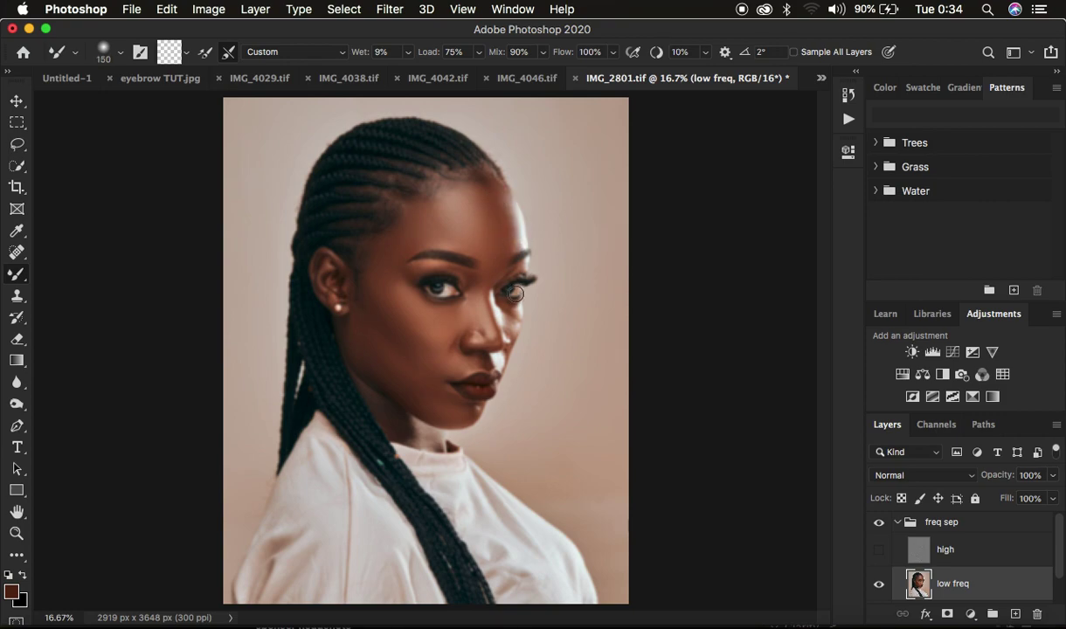
{"action": "mouse_move", "coordinate": [520, 331]}
{"action": "left_mouse_down"}
{"action": "mouse_move", "coordinate": [488, 290]}
{"action": "mouse_move", "coordinate": [490, 326]}
{"action": "mouse_move", "coordinate": [446, 299]}
{"action": "mouse_move", "coordinate": [464, 327]}
{"action": "mouse_move", "coordinate": [430, 365]}
{"action": "mouse_move", "coordinate": [426, 341]}
{"action": "mouse_move", "coordinate": [389, 335]}
{"action": "mouse_move", "coordinate": [405, 350]}
{"action": "mouse_move", "coordinate": [422, 339]}
{"action": "left_mouse_up"}
Show the high layer again and toggle the freq sep group's visibility to compare before and after
{"action": "left_click", "coordinate": [880, 551]}
{"action": "left_click", "coordinate": [880, 526]}
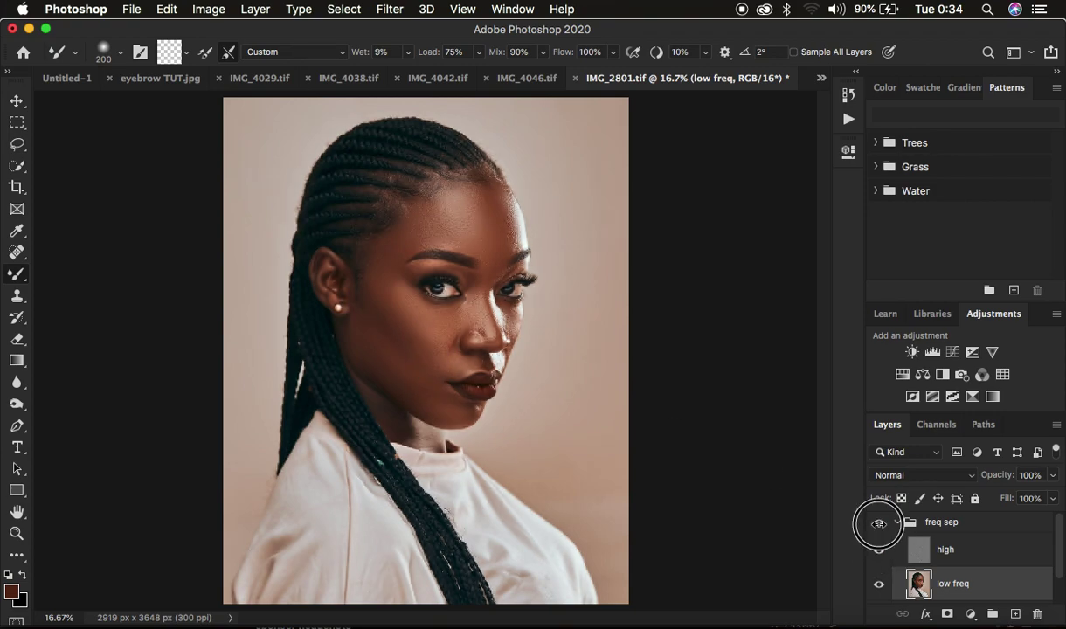
{"action": "left_click", "coordinate": [881, 525]}
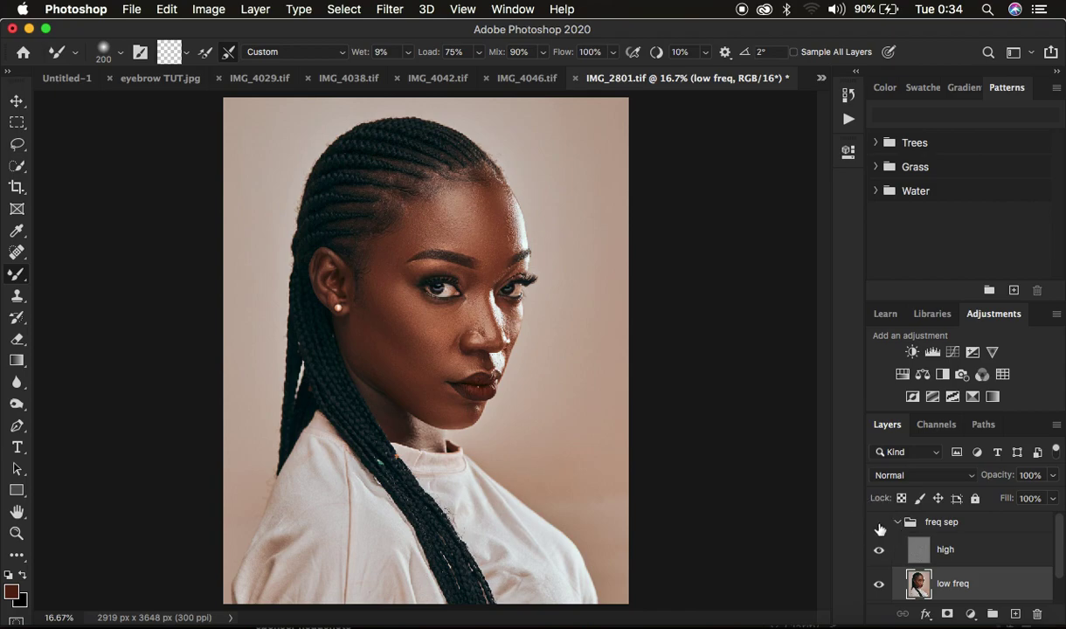
{"action": "left_click", "coordinate": [880, 526]}
{"action": "left_click", "coordinate": [880, 526]}
Select the forehead skin above the eyebrows with the Lasso tool at 22 px feather
{"action": "left_click", "coordinate": [16, 145]}
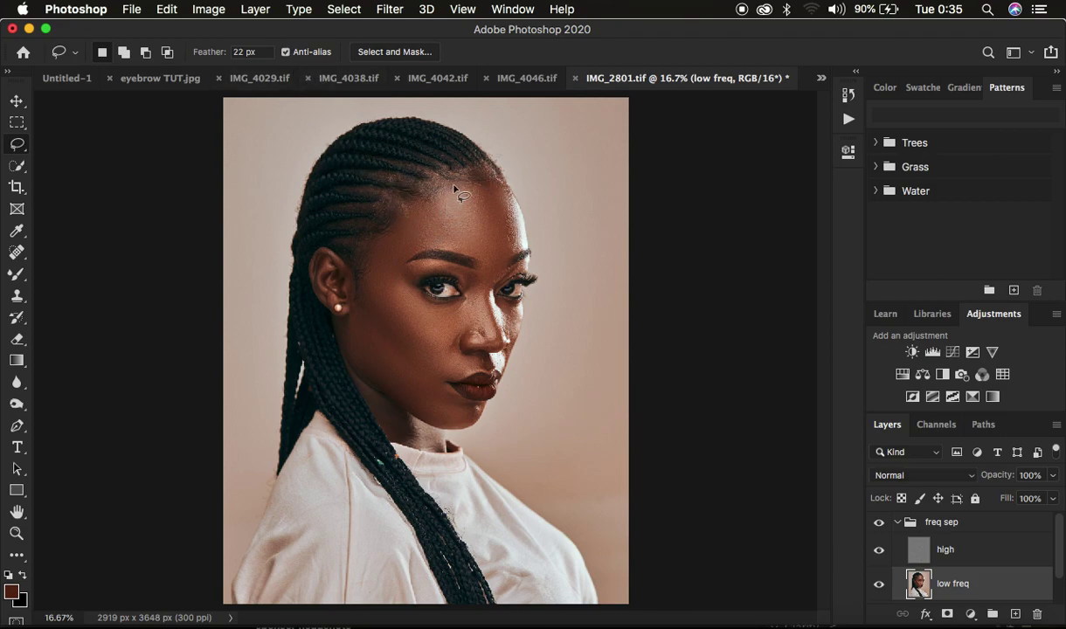
{"action": "key", "text": "super+equal"}
{"action": "key", "text": "super+equal"}
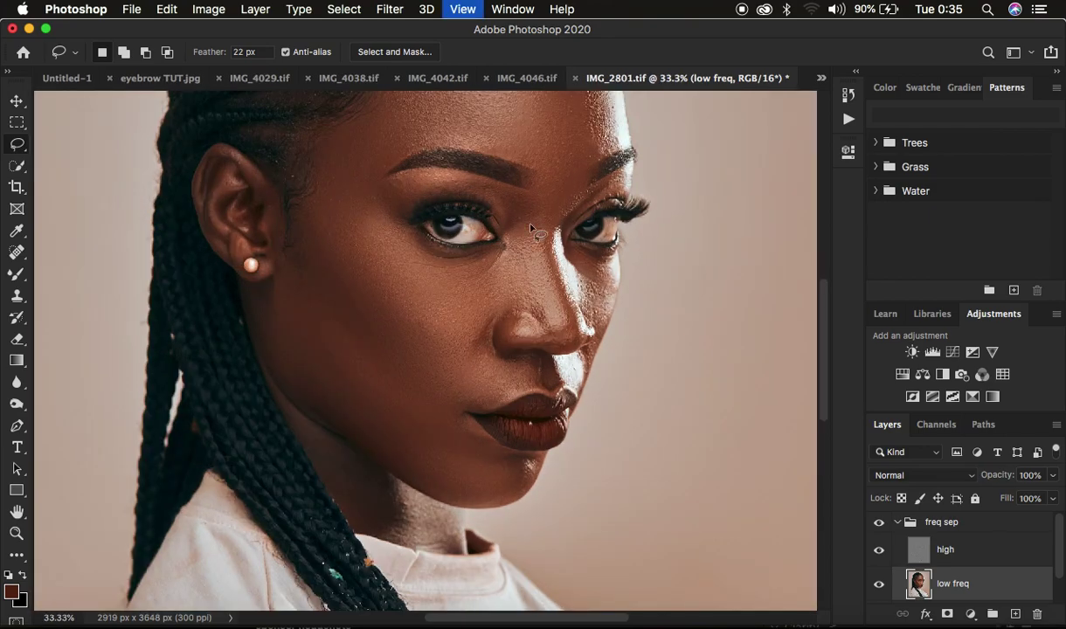
{"action": "scroll", "coordinate": [549, 245], "scroll_direction": "up", "scroll_amount": 5}
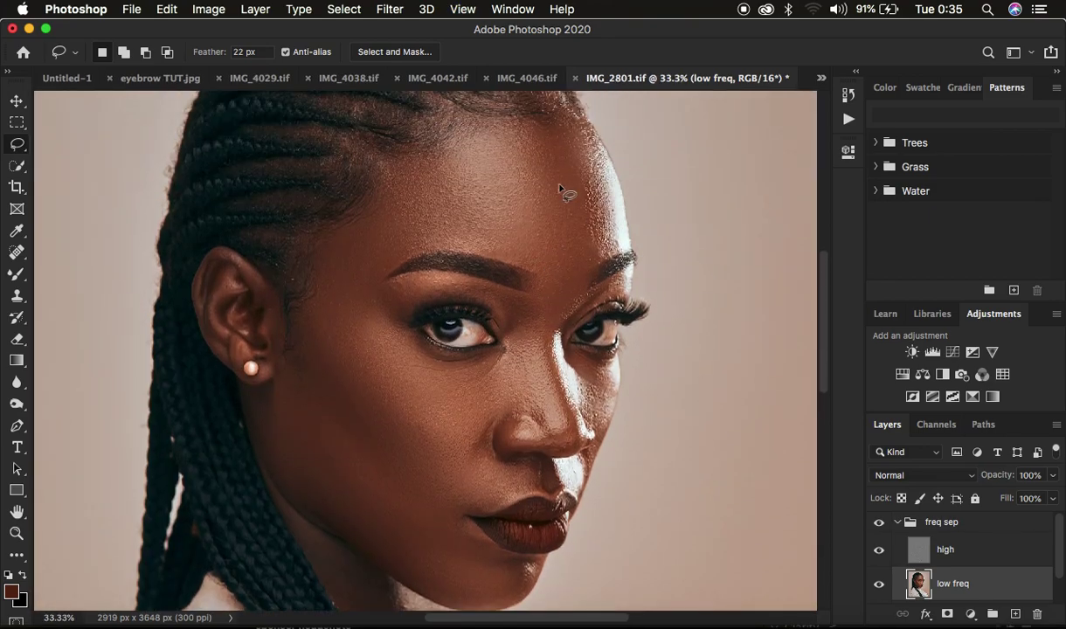
{"action": "mouse_move", "coordinate": [449, 131]}
{"action": "left_mouse_down"}
{"action": "mouse_move", "coordinate": [556, 123]}
{"action": "mouse_move", "coordinate": [592, 166]}
{"action": "mouse_move", "coordinate": [613, 242]}
{"action": "mouse_move", "coordinate": [604, 260]}
{"action": "mouse_move", "coordinate": [552, 285]}
{"action": "mouse_move", "coordinate": [496, 253]}
{"action": "mouse_move", "coordinate": [425, 247]}
{"action": "mouse_move", "coordinate": [348, 293]}
{"action": "mouse_move", "coordinate": [344, 248]}
{"action": "mouse_move", "coordinate": [367, 207]}
{"action": "mouse_move", "coordinate": [388, 175]}
{"action": "mouse_move", "coordinate": [452, 129]}
{"action": "left_mouse_up"}
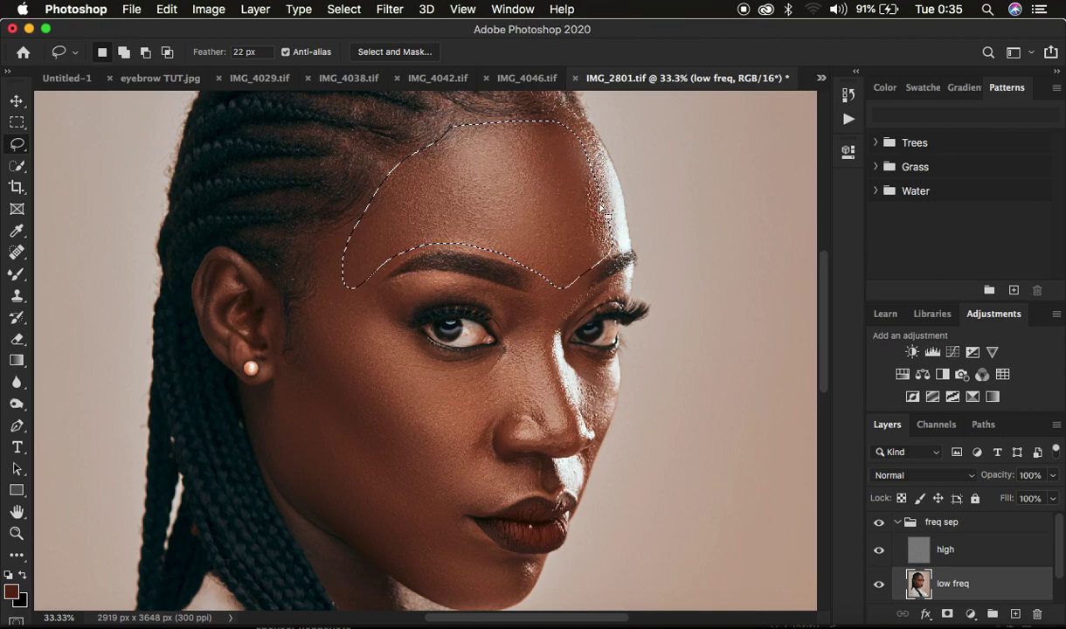
Apply a Gaussian Blur with a 21 pixel radius to the forehead selection on the low freq layer and deselect
{"action": "left_click", "coordinate": [389, 9]}
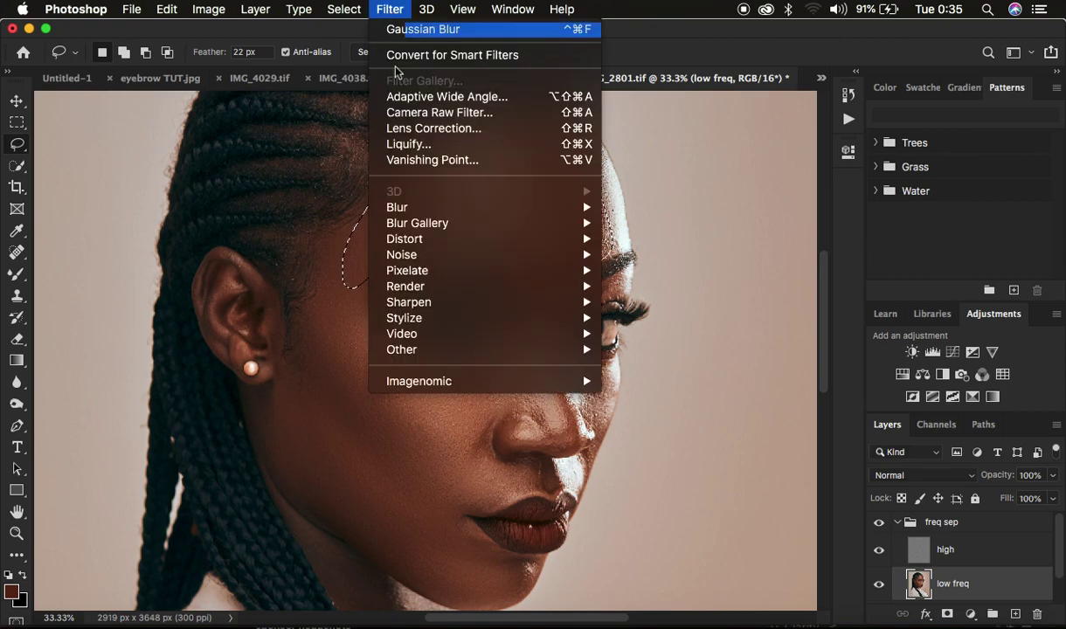
{"action": "mouse_move", "coordinate": [459, 209]}
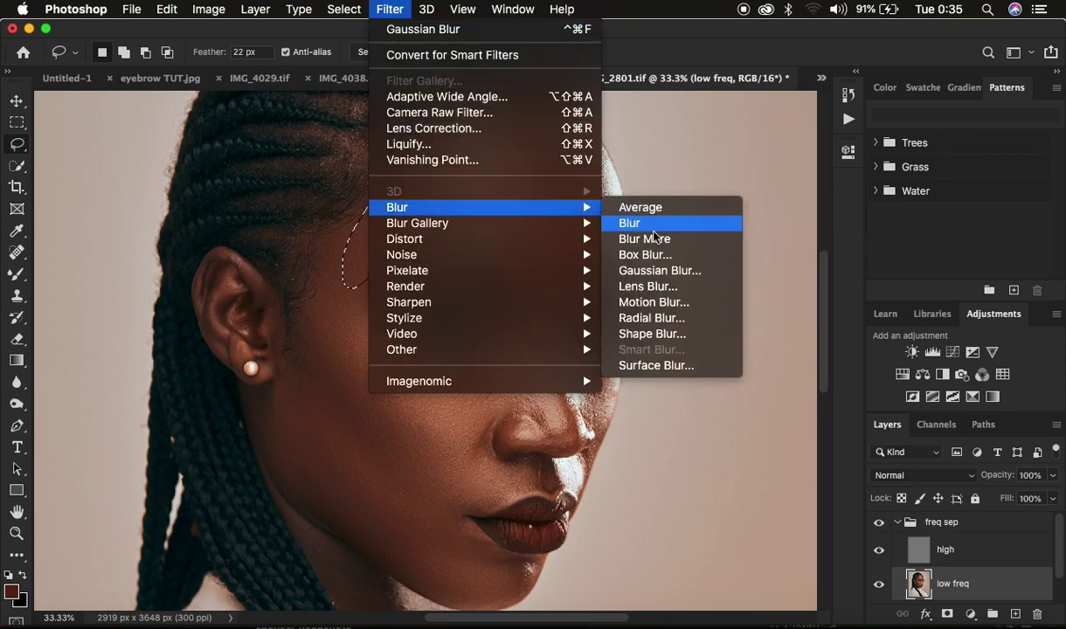
{"action": "left_click", "coordinate": [673, 274]}
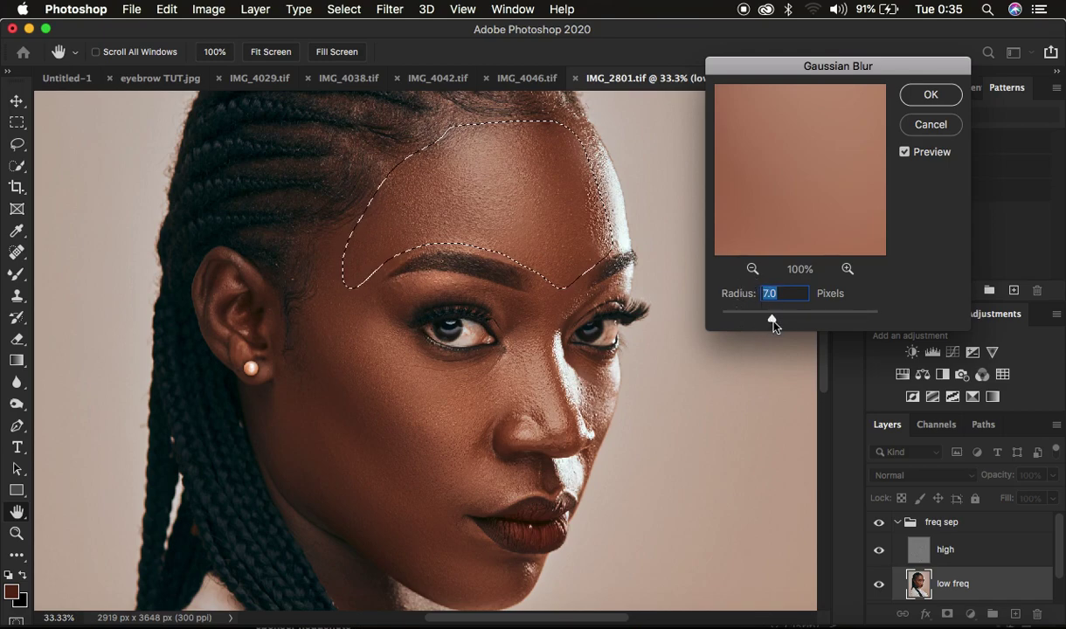
{"action": "left_click_drag", "start_coordinate": [772, 322], "coordinate": [792, 322]}
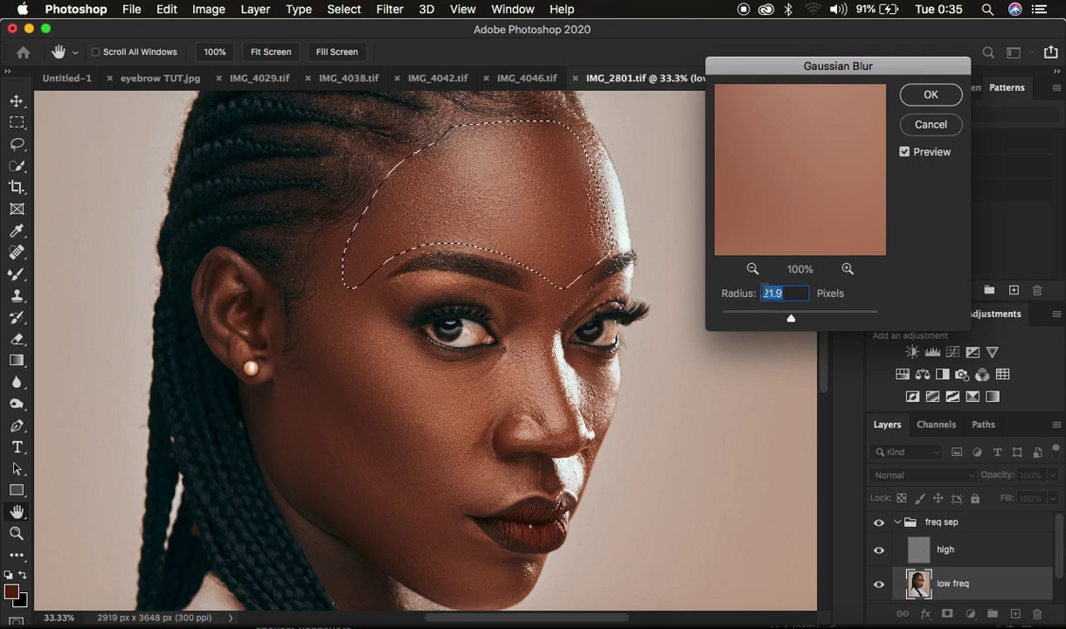
{"action": "type", "text": "7"}
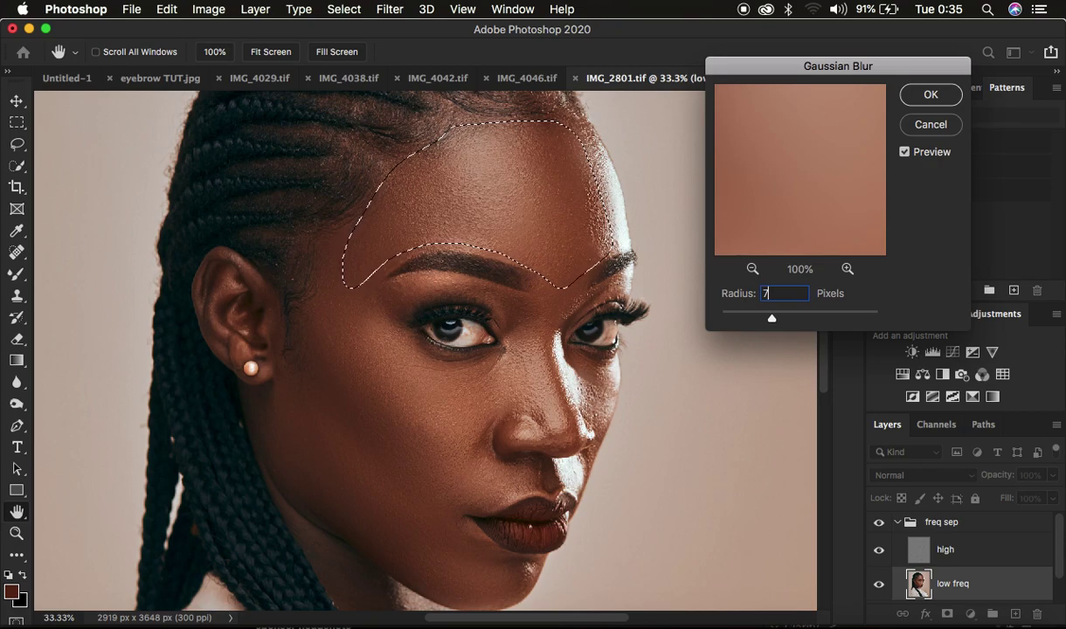
{"action": "double_click", "coordinate": [777, 297]}
{"action": "key", "text": "BackSpace"}
{"action": "type", "text": "21"}
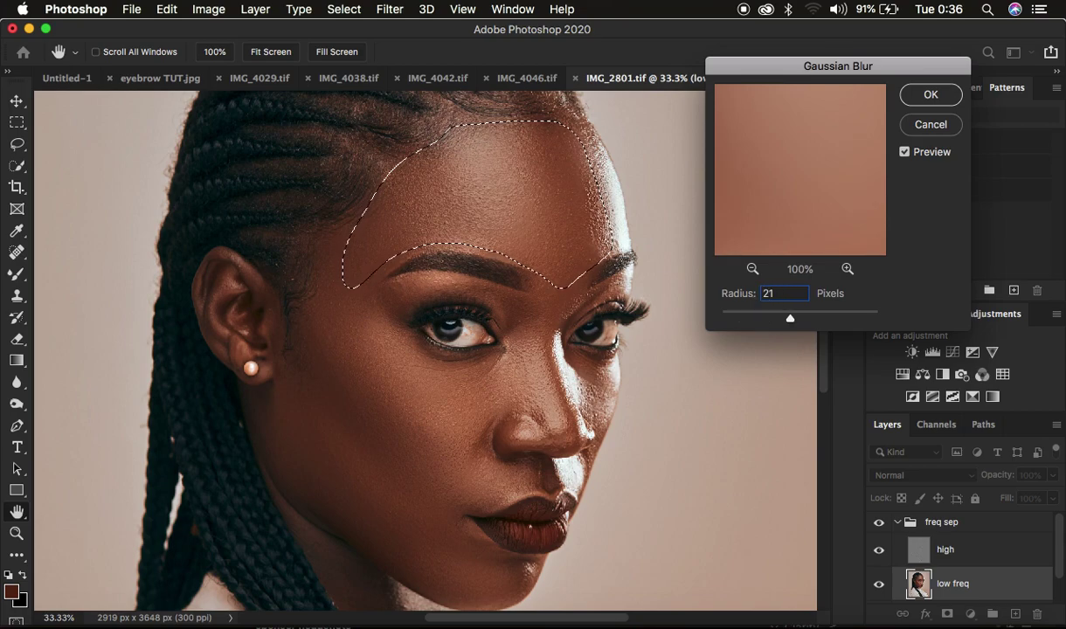
{"action": "left_click", "coordinate": [919, 99]}
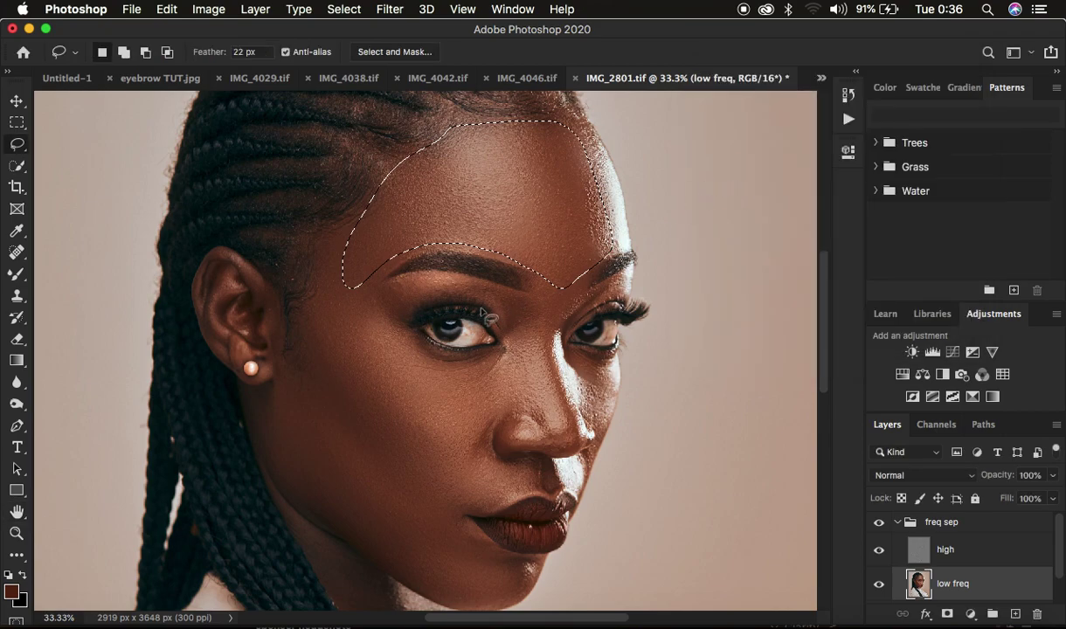
{"action": "key", "text": "ctrl+d"}
Lasso a strip from the temple down the cheekbone and repeat the last Gaussian Blur on it
{"action": "key", "text": "super+minus"}
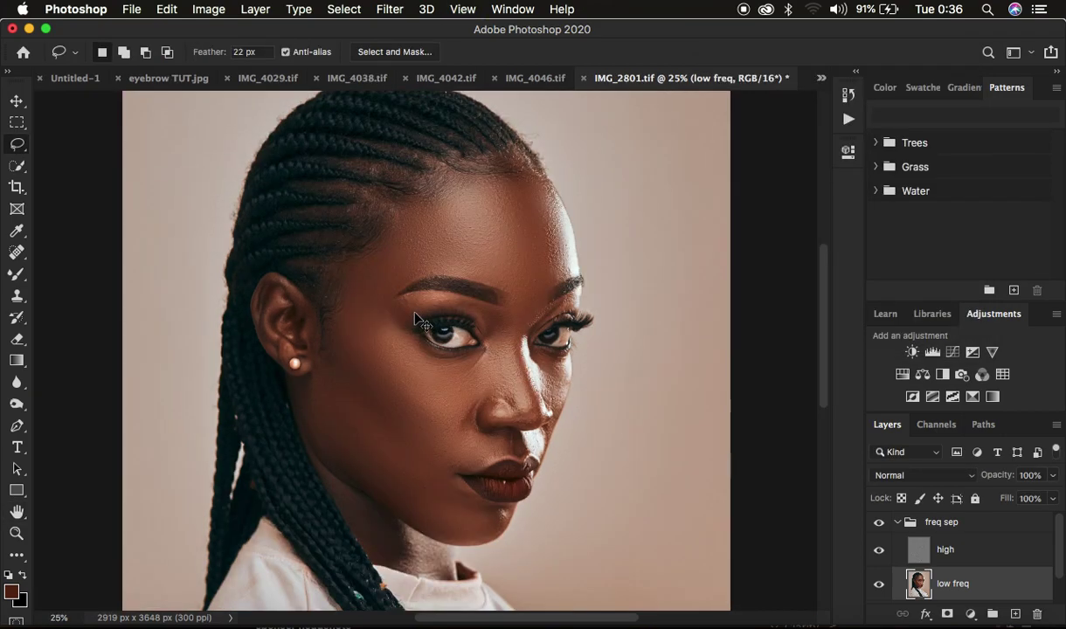
{"action": "mouse_move", "coordinate": [350, 300]}
{"action": "left_mouse_down"}
{"action": "mouse_move", "coordinate": [429, 412]}
{"action": "mouse_move", "coordinate": [419, 357]}
{"action": "mouse_move", "coordinate": [369, 267]}
{"action": "mouse_move", "coordinate": [363, 278]}
{"action": "left_mouse_up"}
{"action": "right_click", "coordinate": [379, 319]}
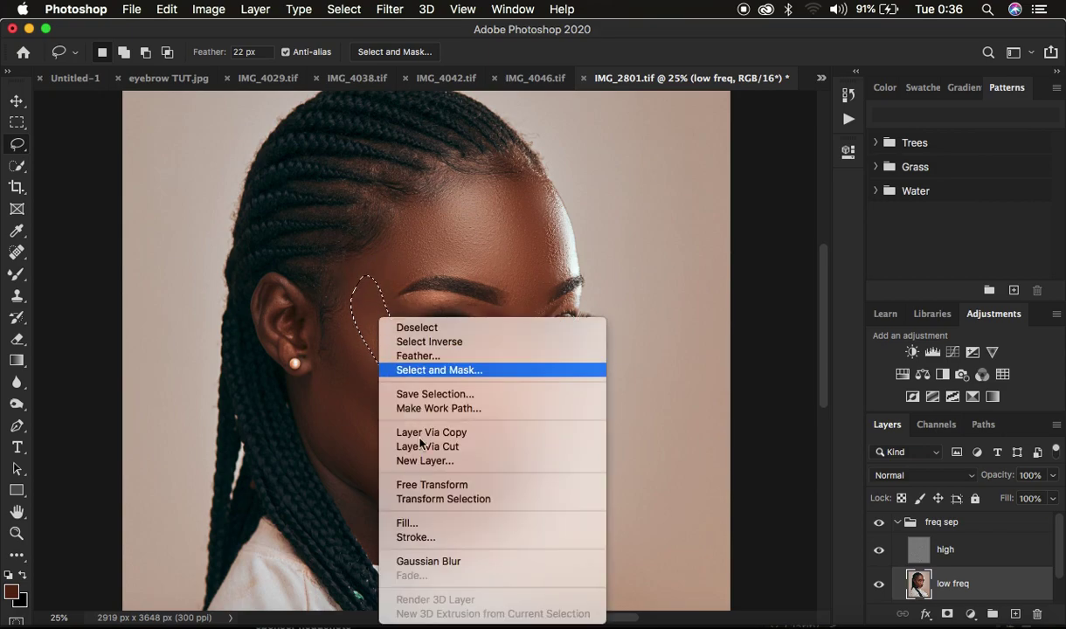
{"action": "left_click", "coordinate": [452, 564]}
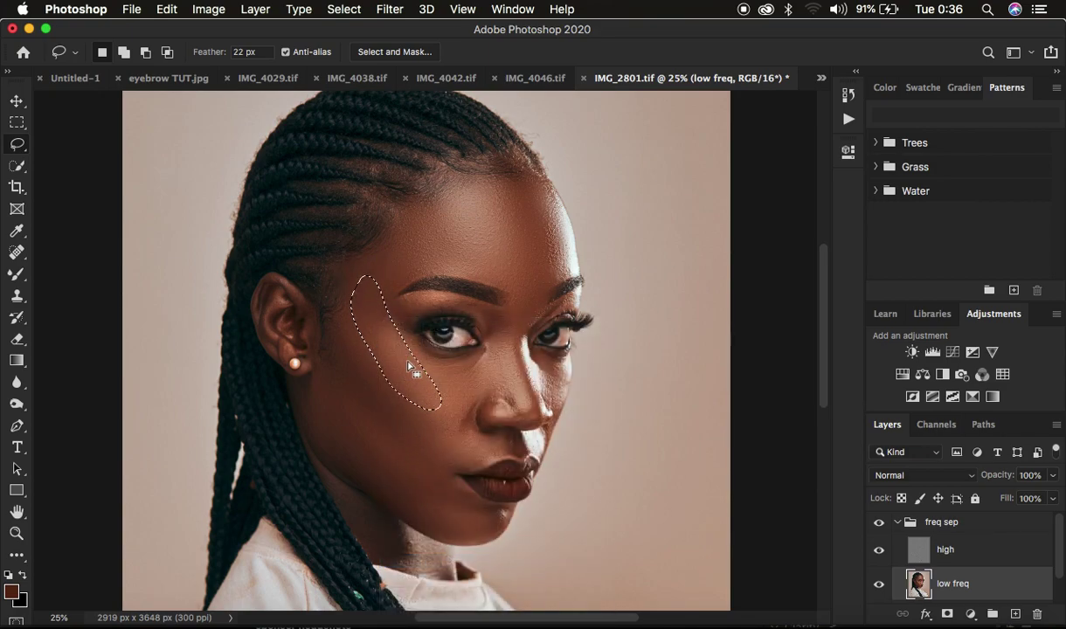
Fade the Gaussian Blur on the cheekbone selection to about 71% opacity in Normal mode
{"action": "right_click", "coordinate": [394, 319]}
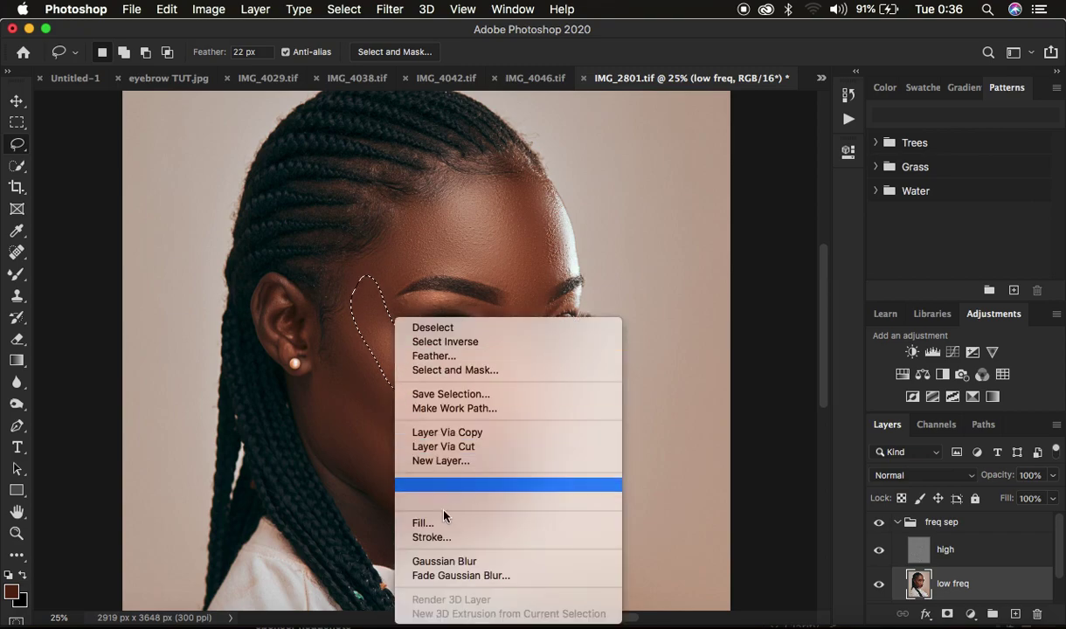
{"action": "left_click", "coordinate": [463, 575]}
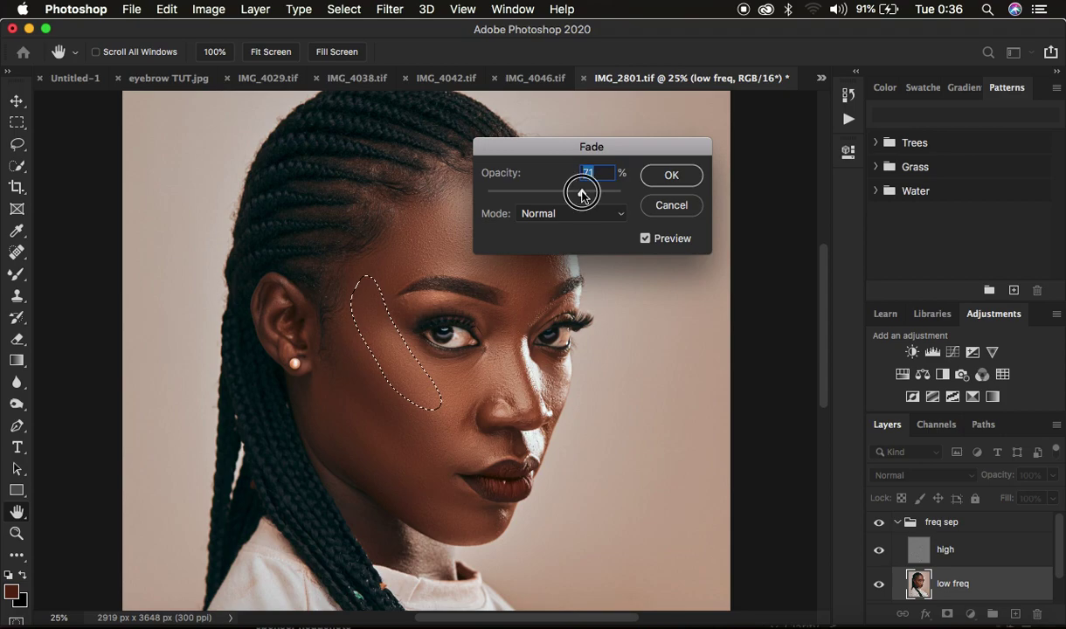
{"action": "left_click", "coordinate": [670, 178]}
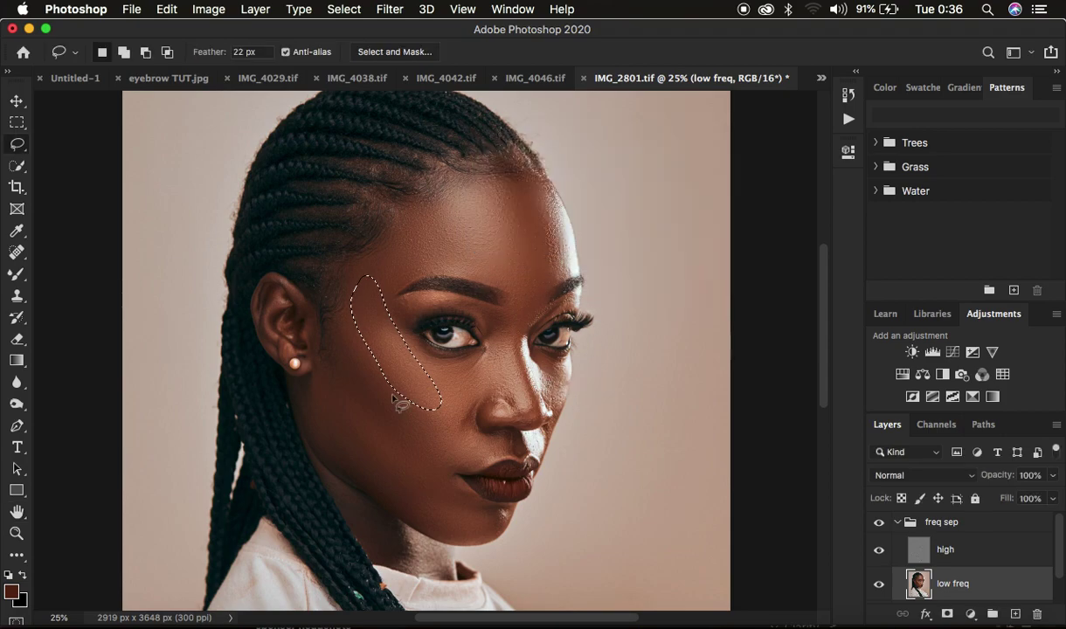
Lasso the lower cheek and jaw area and repeat the last Gaussian Blur on it
{"action": "mouse_move", "coordinate": [331, 337]}
{"action": "left_mouse_down"}
{"action": "mouse_move", "coordinate": [332, 405]}
{"action": "mouse_move", "coordinate": [385, 486]}
{"action": "mouse_move", "coordinate": [440, 495]}
{"action": "mouse_move", "coordinate": [410, 410]}
{"action": "mouse_move", "coordinate": [341, 341]}
{"action": "left_mouse_up"}
{"action": "right_click", "coordinate": [386, 319]}
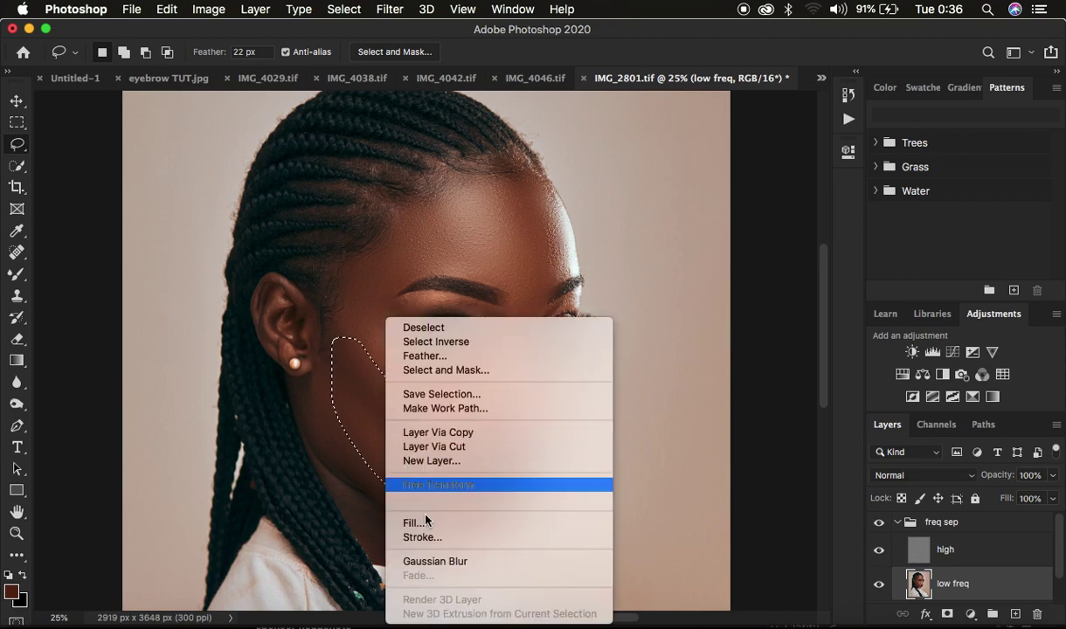
{"action": "left_click", "coordinate": [435, 561]}
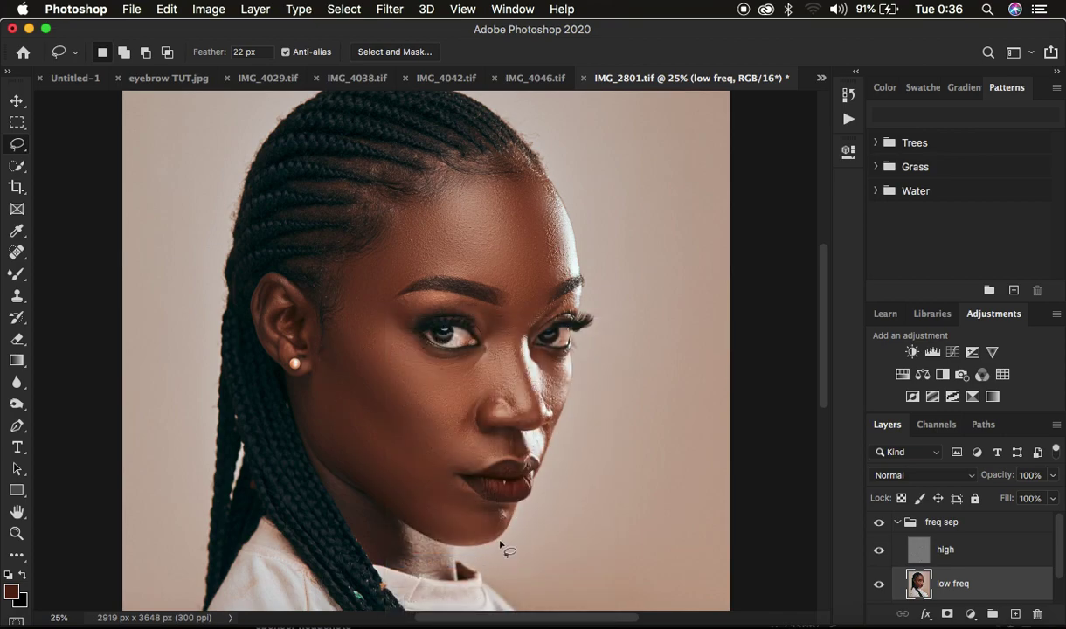
Lasso the cheek area under the near eye, repeat the last Gaussian Blur on it and deselect
{"action": "mouse_move", "coordinate": [430, 358]}
{"action": "left_mouse_down"}
{"action": "mouse_move", "coordinate": [467, 409]}
{"action": "mouse_move", "coordinate": [503, 372]}
{"action": "mouse_move", "coordinate": [492, 347]}
{"action": "mouse_move", "coordinate": [463, 360]}
{"action": "mouse_move", "coordinate": [433, 357]}
{"action": "left_mouse_up"}
{"action": "right_click", "coordinate": [462, 376]}
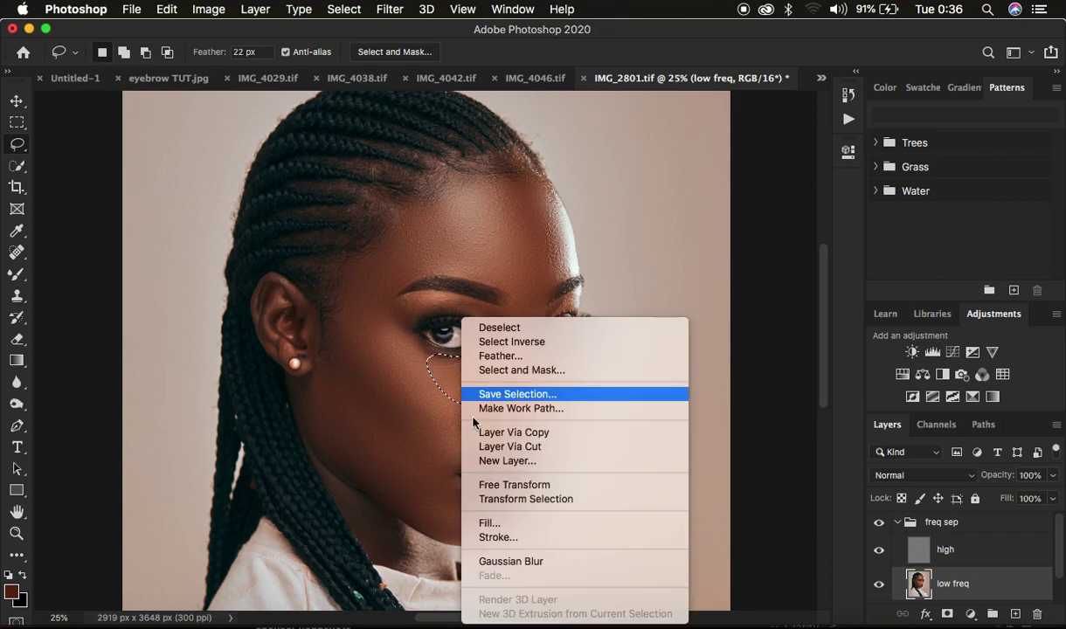
{"action": "left_click", "coordinate": [529, 560]}
{"action": "key", "text": "super+d"}
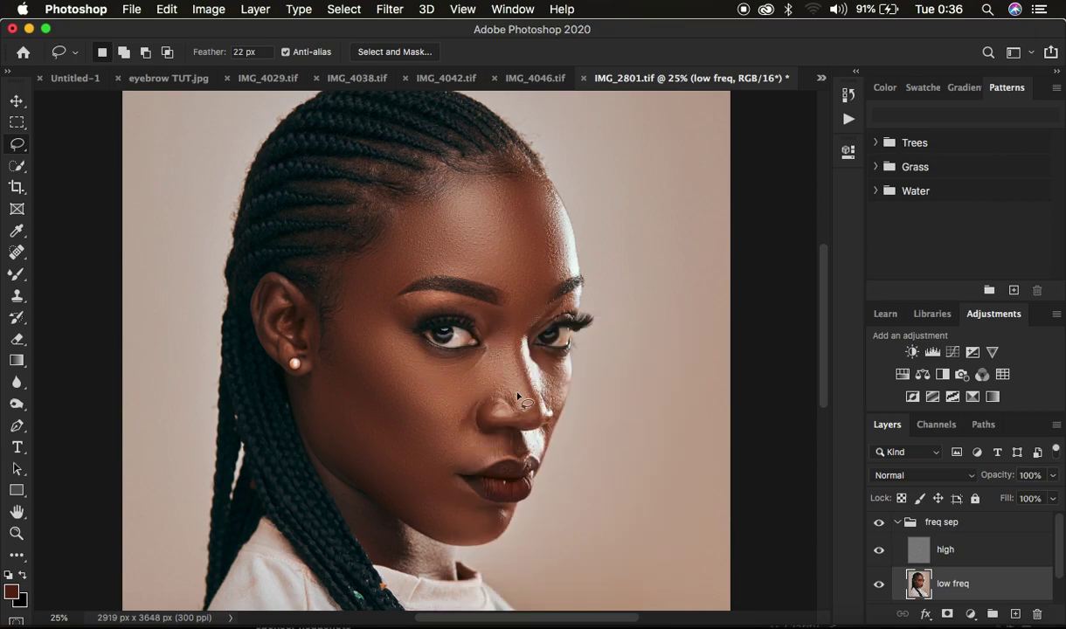
Lasso the smile-line area between the nose and the mouth corner, repeat the last Gaussian Blur and deselect
{"action": "mouse_move", "coordinate": [464, 426]}
{"action": "left_mouse_down"}
{"action": "mouse_move", "coordinate": [424, 479]}
{"action": "mouse_move", "coordinate": [483, 458]}
{"action": "mouse_move", "coordinate": [483, 429]}
{"action": "mouse_move", "coordinate": [472, 429]}
{"action": "left_mouse_up"}
{"action": "right_click", "coordinate": [470, 449]}
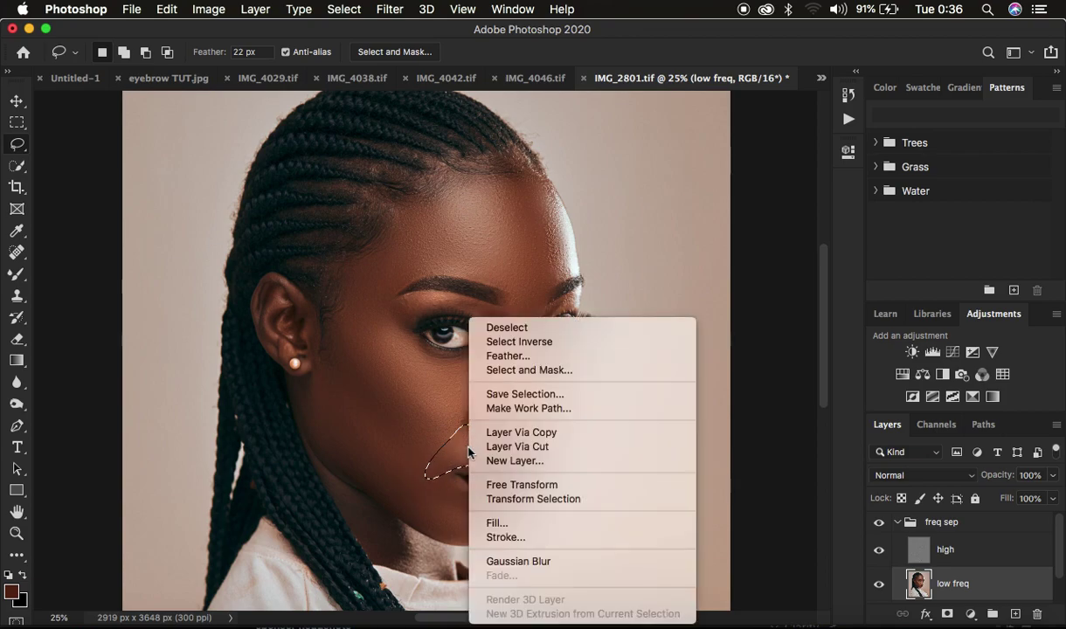
{"action": "left_click", "coordinate": [534, 560]}
{"action": "key", "text": "super+d"}
Lasso the area from the mouth corner down to the chin, repeat the last Gaussian Blur and deselect
{"action": "mouse_move", "coordinate": [431, 460]}
{"action": "left_mouse_down"}
{"action": "mouse_move", "coordinate": [424, 476]}
{"action": "mouse_move", "coordinate": [476, 531]}
{"action": "mouse_move", "coordinate": [482, 514]}
{"action": "mouse_move", "coordinate": [452, 494]}
{"action": "left_mouse_up"}
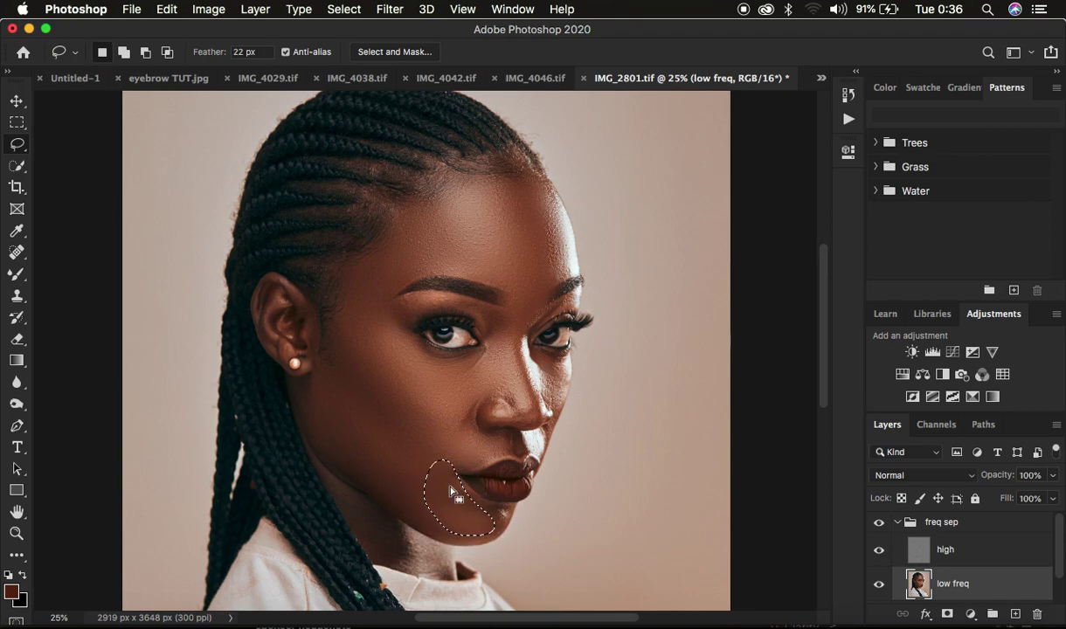
{"action": "right_click", "coordinate": [451, 496]}
{"action": "left_click", "coordinate": [503, 562]}
{"action": "left_click", "coordinate": [578, 528]}
Lasso the skin between the outer eyebrow and the eye corner, repeat the last Gaussian Blur and deselect
{"action": "mouse_move", "coordinate": [381, 308]}
{"action": "left_mouse_down"}
{"action": "mouse_move", "coordinate": [397, 334]}
{"action": "mouse_move", "coordinate": [434, 301]}
{"action": "mouse_move", "coordinate": [398, 313]}
{"action": "left_mouse_up"}
{"action": "right_click", "coordinate": [397, 312]}
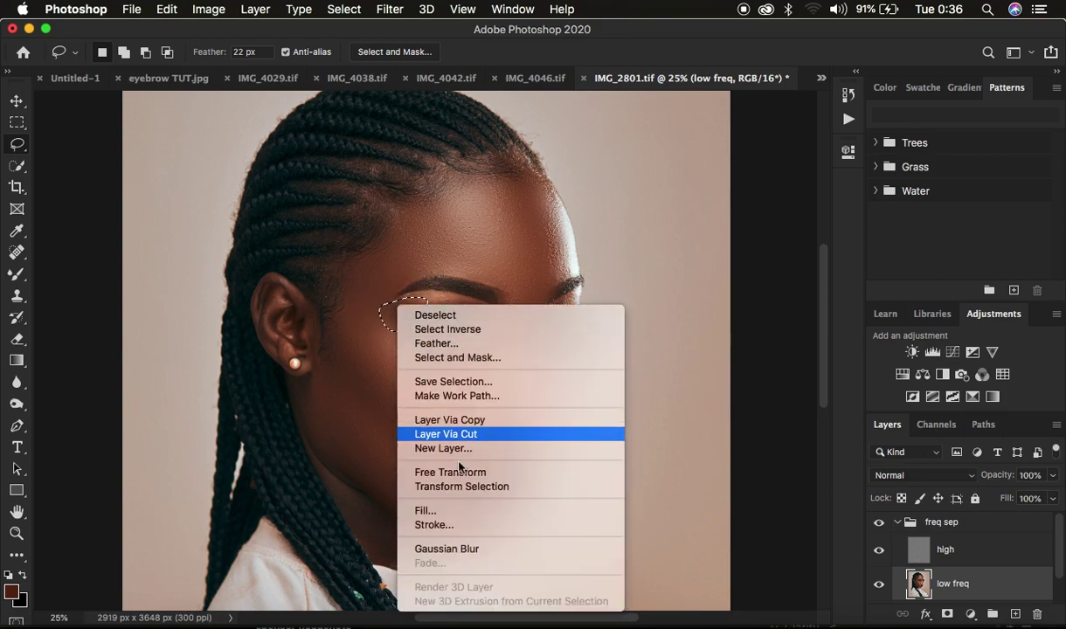
{"action": "left_click", "coordinate": [483, 545]}
{"action": "left_click", "coordinate": [540, 523]}
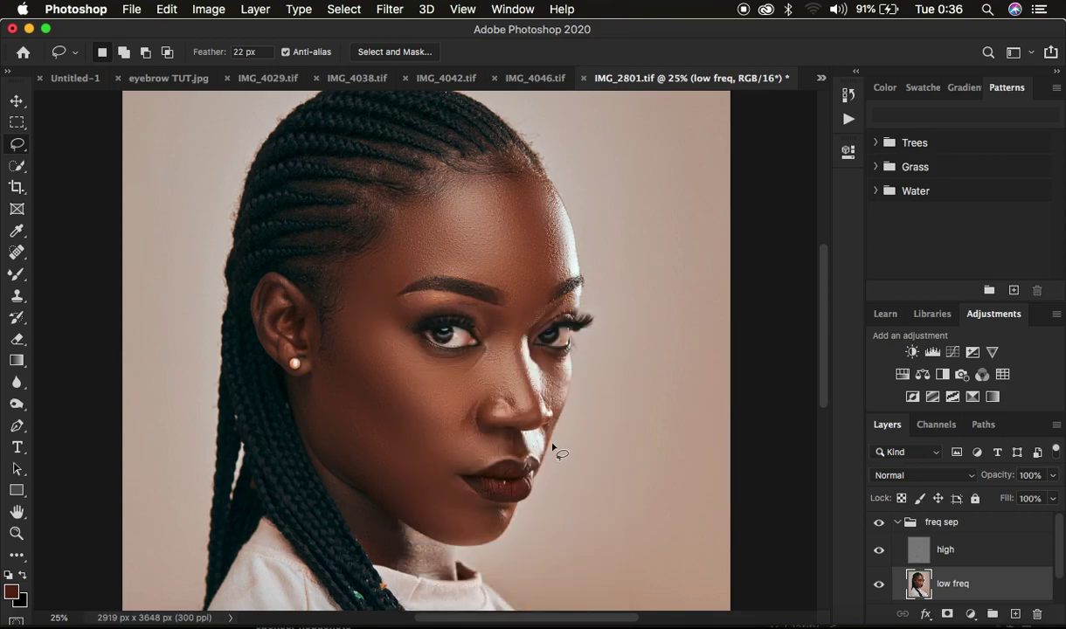
{"action": "key", "text": "super+minus"}
{"action": "key", "text": "super+minus"}
{"action": "key", "text": "super+equal"}
{"action": "key", "text": "super+minus"}
{"action": "key", "text": "super+minus"}
{"action": "key", "text": "super+equal"}
{"action": "key", "text": "super+equal"}
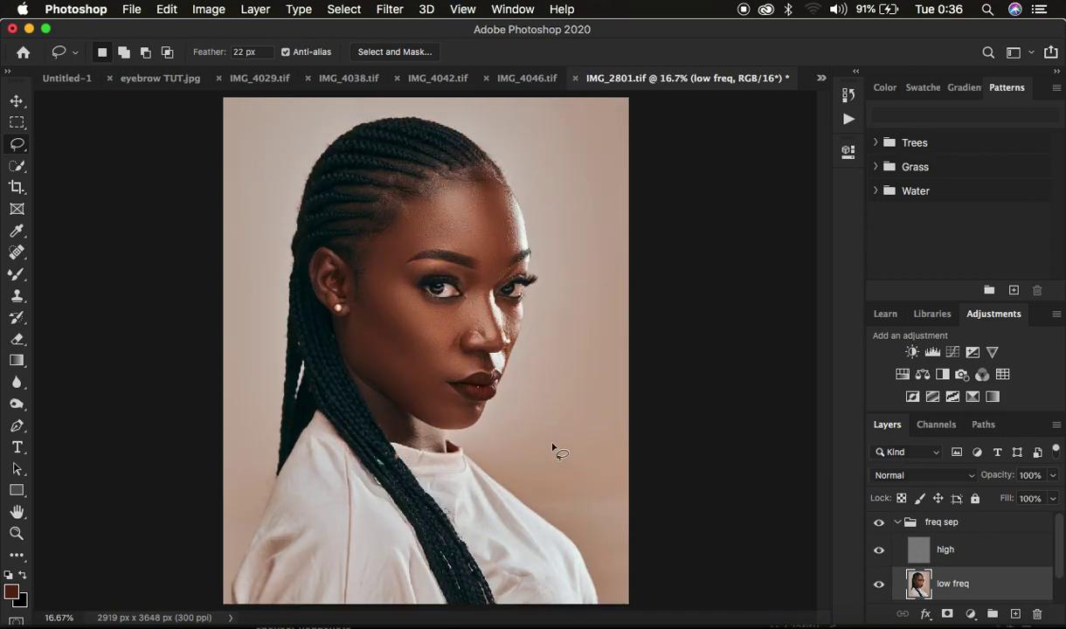
Select the high layer and set up the Clone Stamp tool with 39% hardness, sampling the Current Layer
{"action": "left_click", "coordinate": [914, 542]}
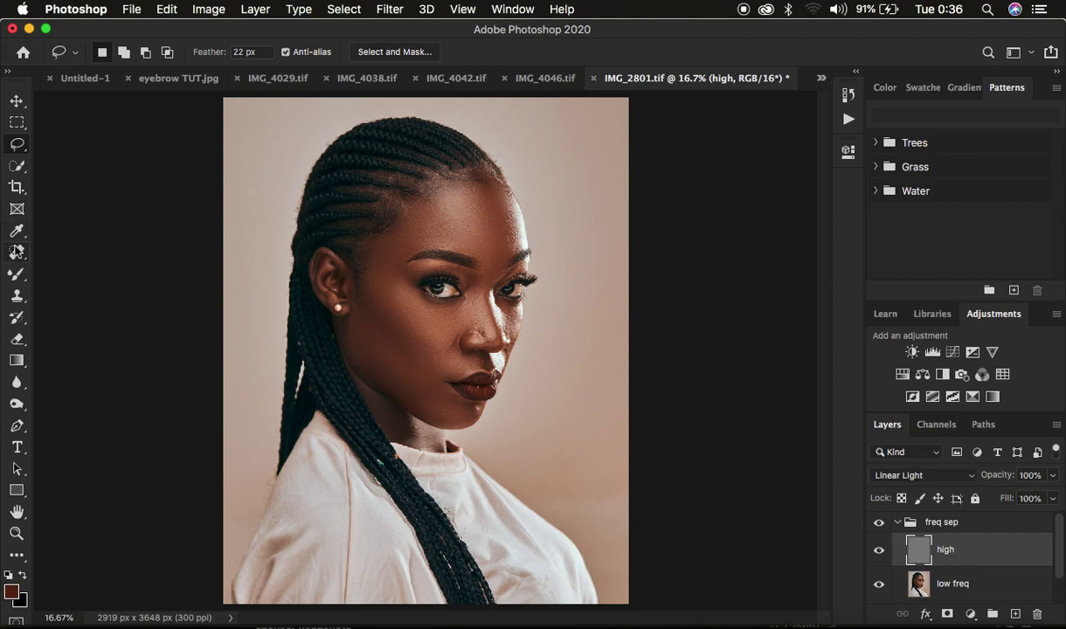
{"action": "left_click", "coordinate": [19, 297]}
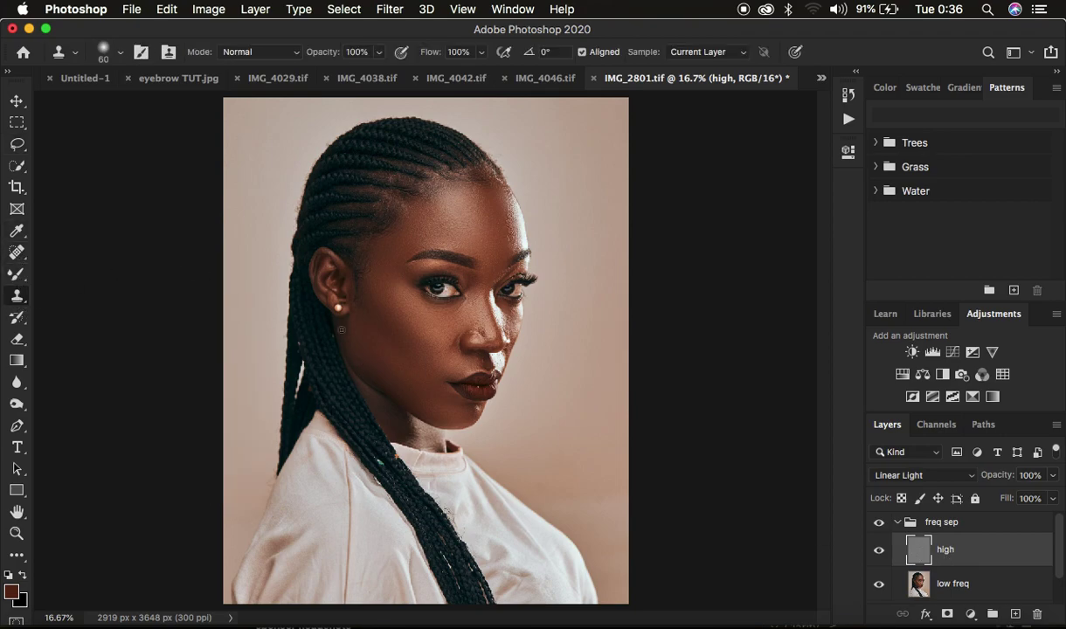
{"action": "key", "text": "super+equal"}
{"action": "key", "text": "super+equal"}
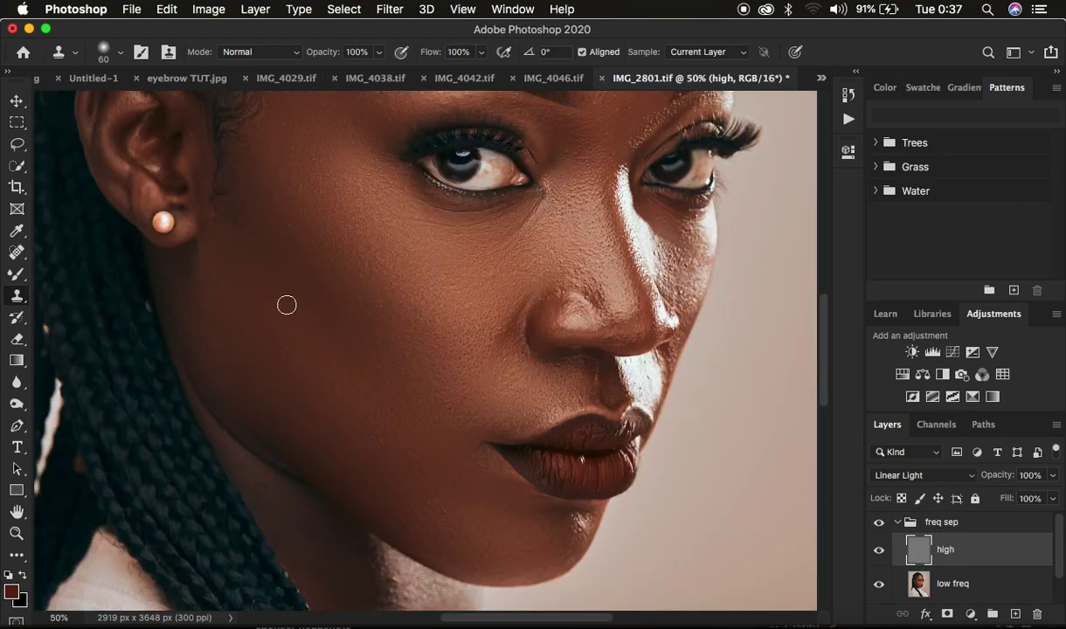
{"action": "left_click", "coordinate": [123, 53]}
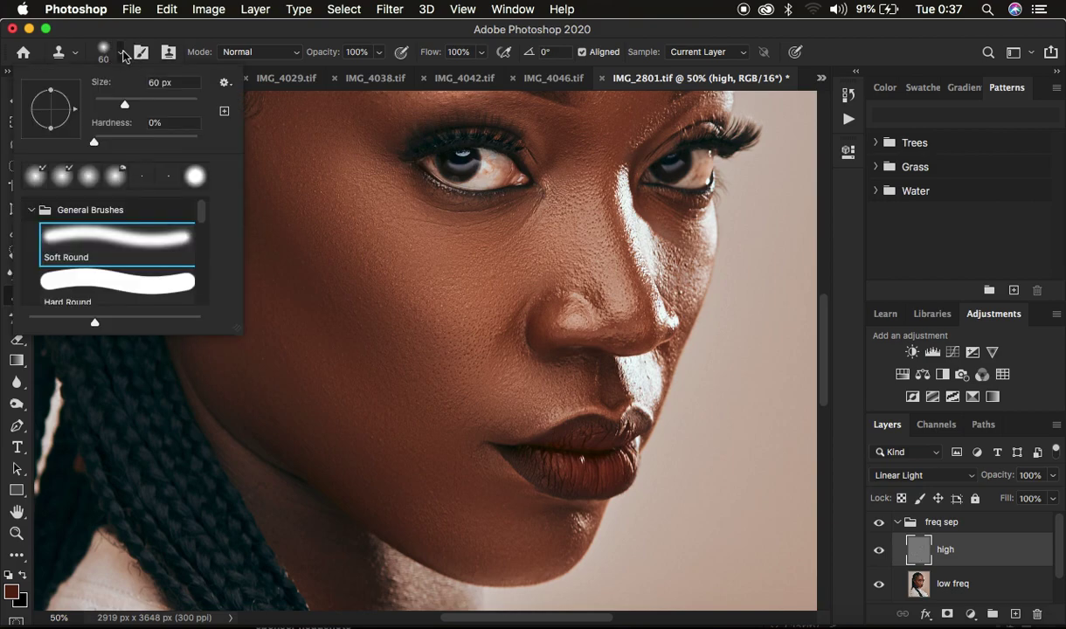
{"action": "left_click", "coordinate": [134, 141]}
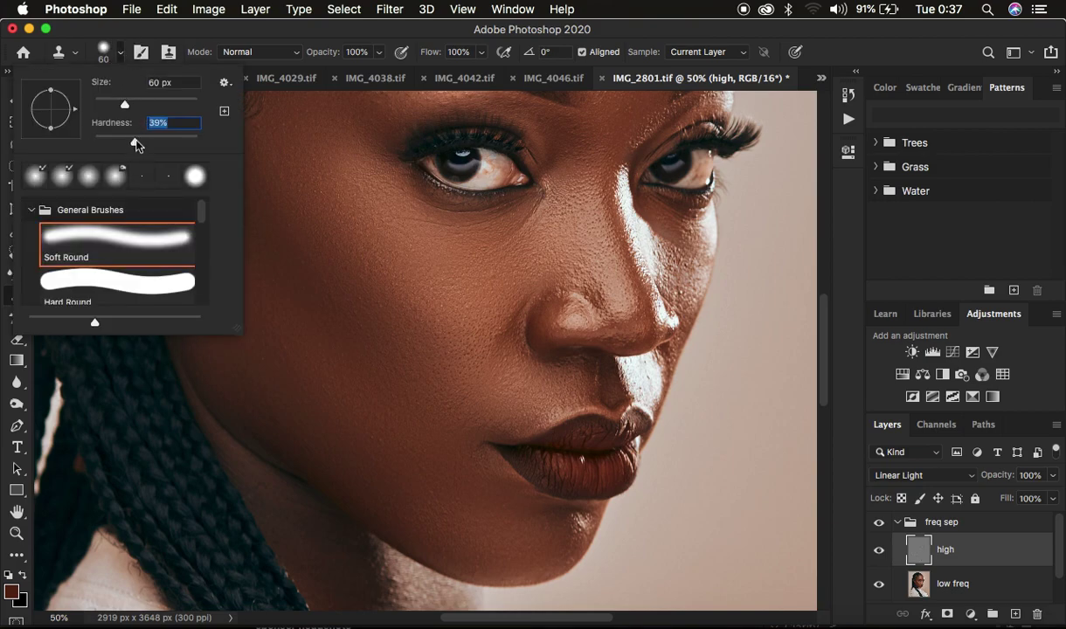
{"action": "left_click", "coordinate": [109, 51]}
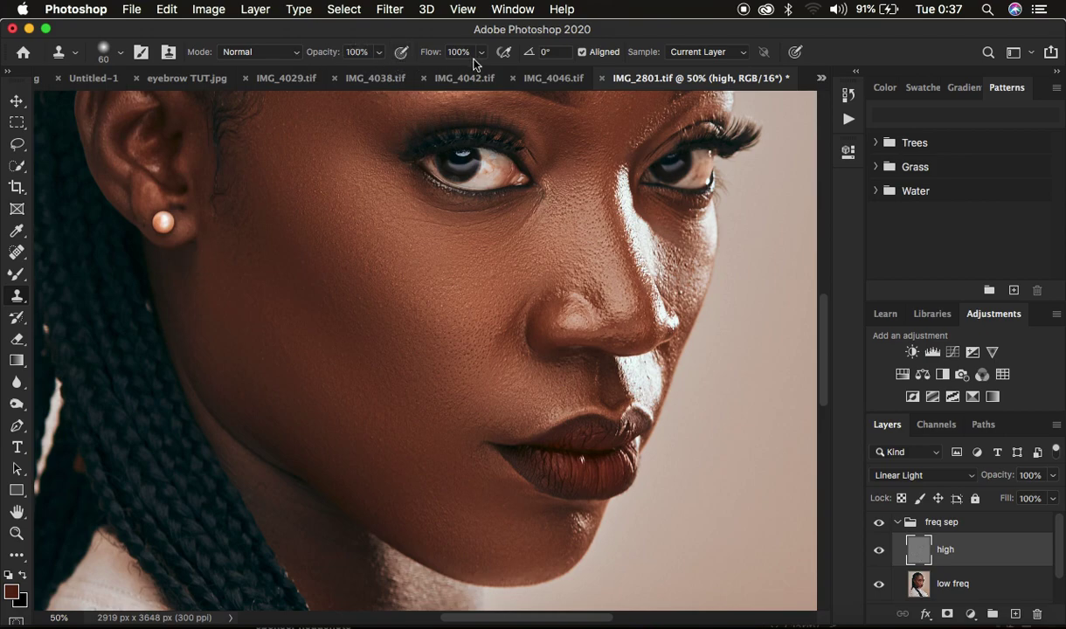
{"action": "left_click", "coordinate": [700, 54]}
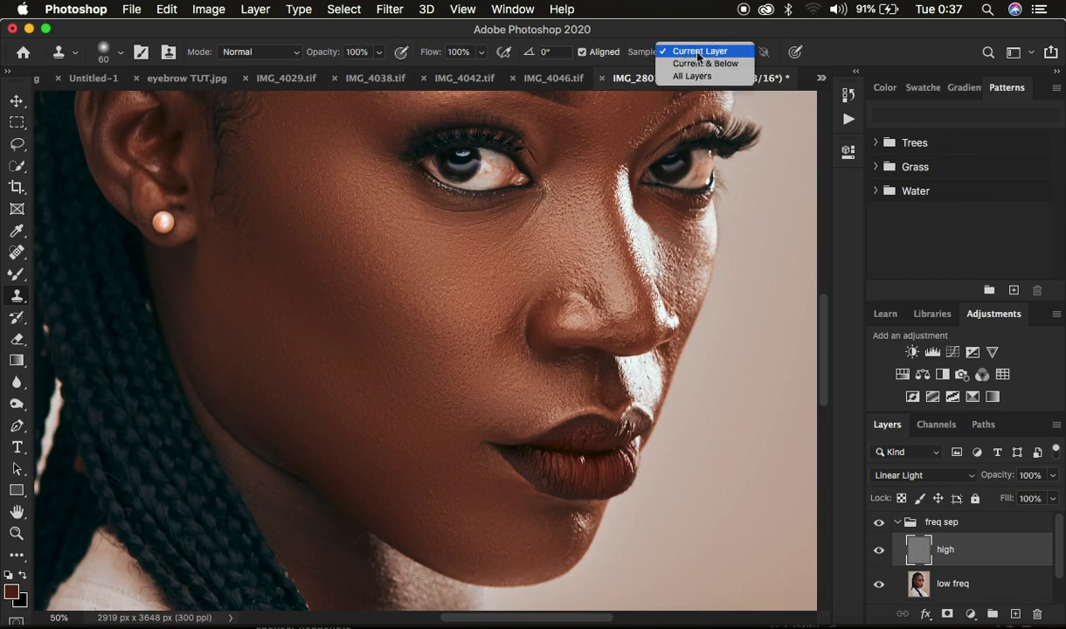
{"action": "left_click", "coordinate": [704, 49]}
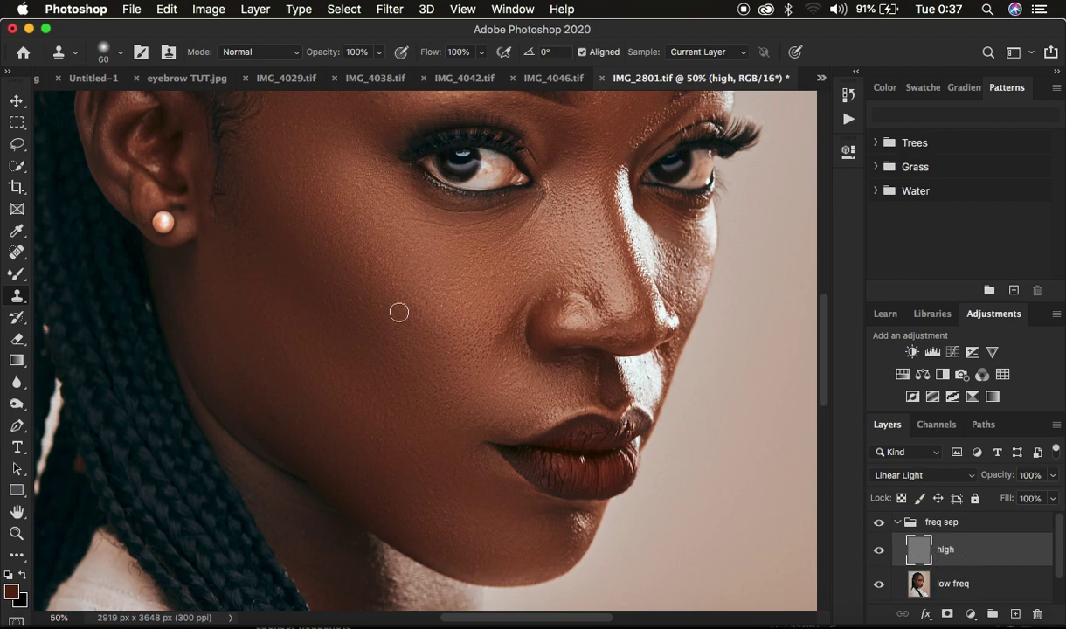
Clone clean skin texture over the near cheek and the far cheek beside the nose with a 45 px Clone Stamp brush
{"action": "key", "text": "bracketleft"}
{"action": "left_click", "coordinate": [344, 313], "text": "alt"}
{"action": "left_click", "coordinate": [371, 277]}
{"action": "left_click", "coordinate": [555, 286], "text": "alt"}
{"action": "left_click", "coordinate": [676, 265]}
{"action": "left_click_drag", "start_coordinate": [675, 262], "coordinate": [680, 302]}
Collapse the freq sep group and toggle its visibility to compare the whole portrait before and after retouching
{"action": "key", "text": "super+0"}
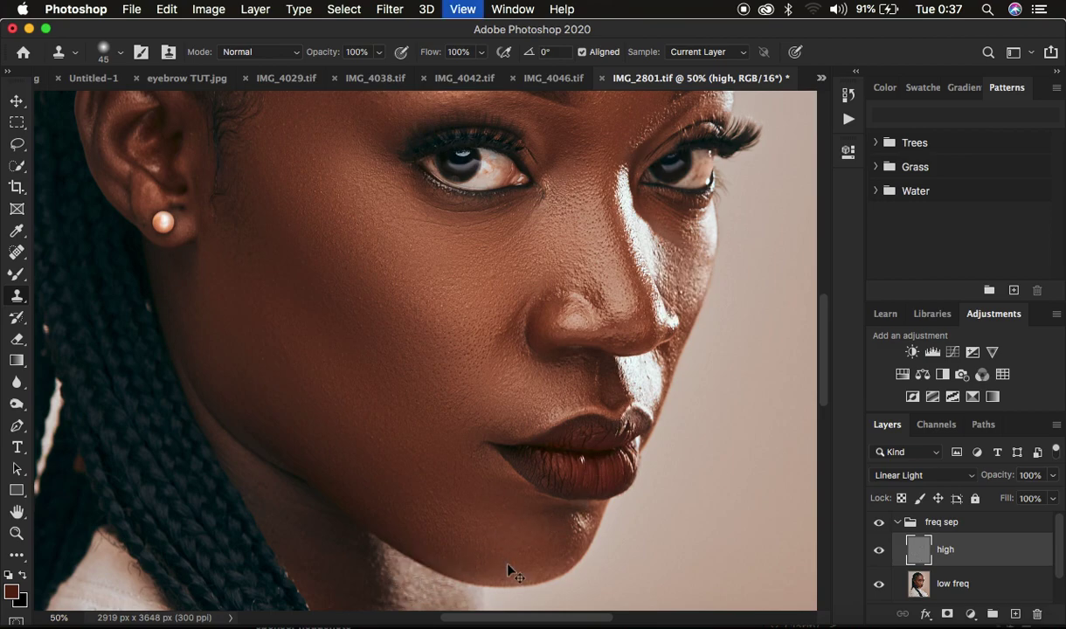
{"action": "key", "text": "super+minus"}
{"action": "key", "text": "super+minus"}
{"action": "key", "text": "super+minus"}
{"action": "key", "text": "super+minus"}
{"action": "key", "text": "super+plus"}
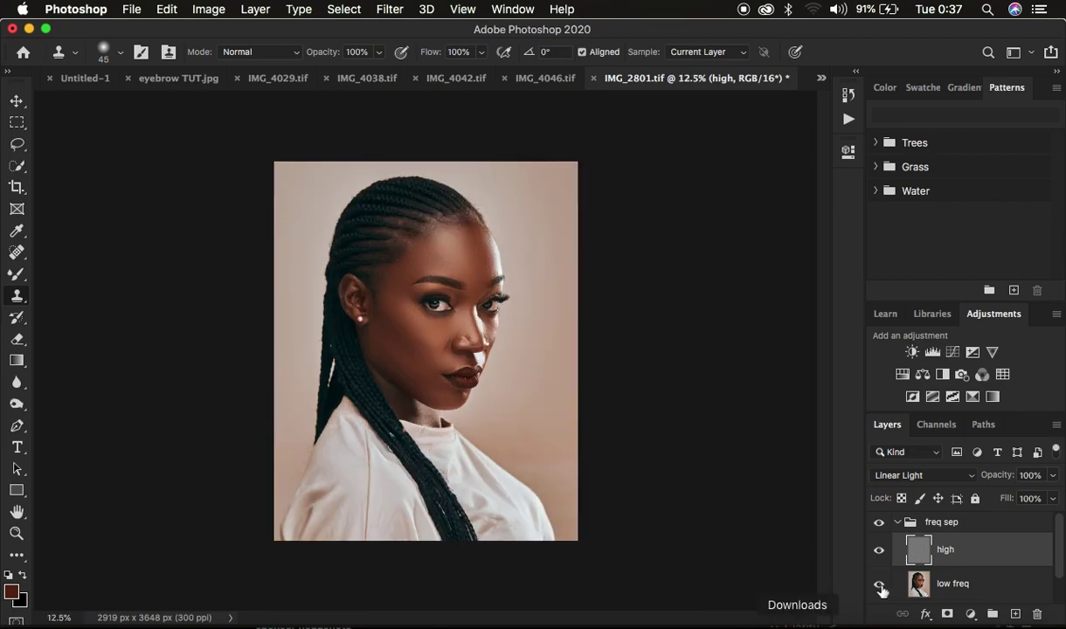
{"action": "left_click", "coordinate": [897, 522]}
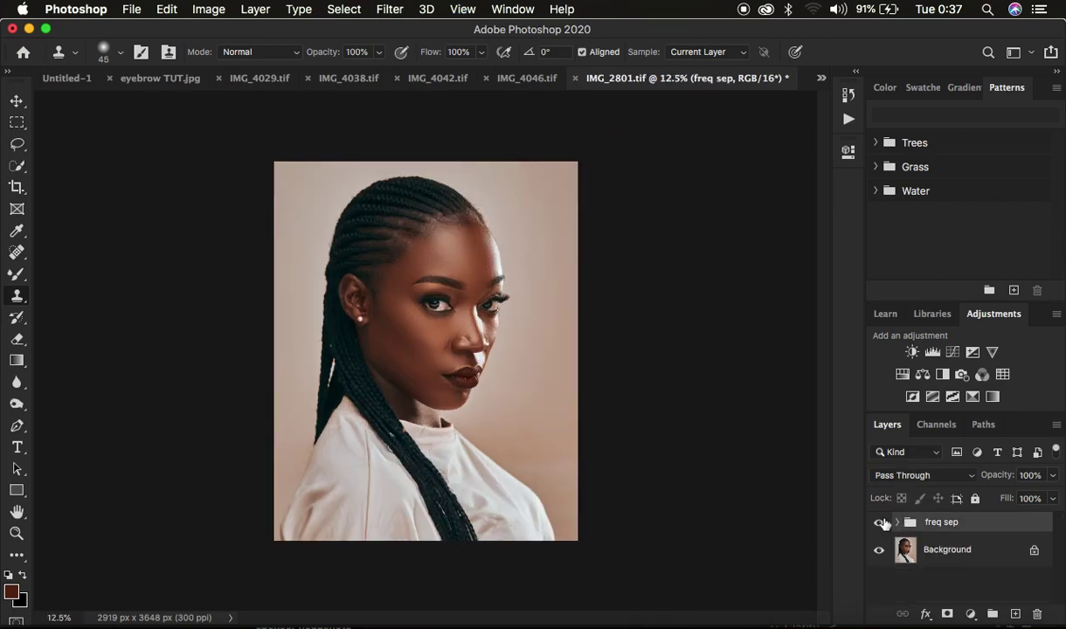
{"action": "left_click", "coordinate": [879, 524]}
{"action": "left_click", "coordinate": [879, 525]}
{"action": "left_click", "coordinate": [880, 525]}
{"action": "left_click", "coordinate": [880, 523]}
{"action": "left_click", "coordinate": [880, 524]}
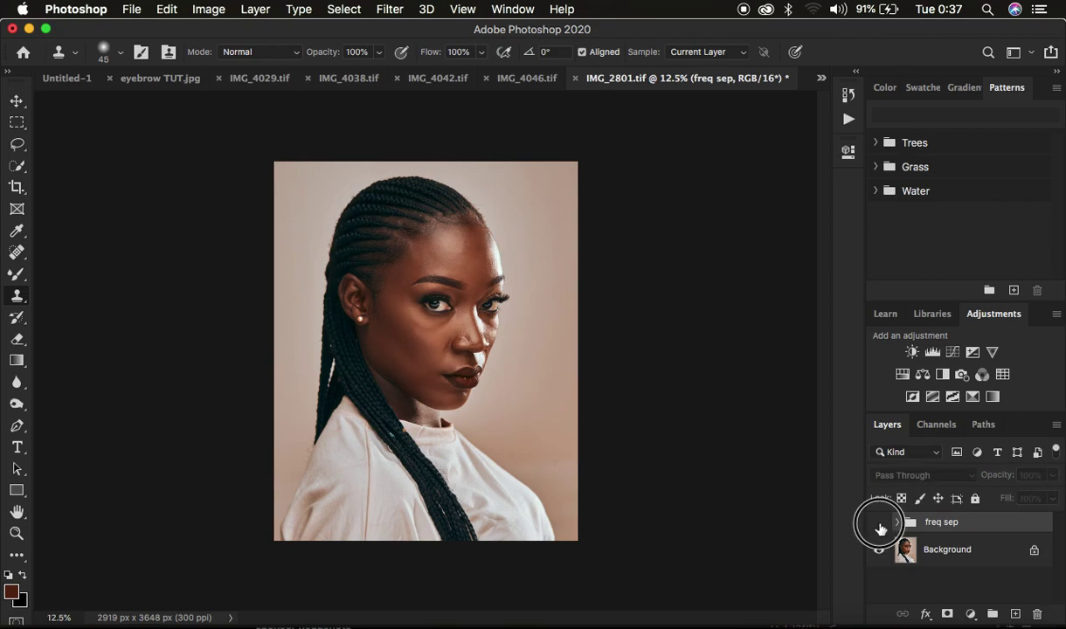
{"action": "left_click", "coordinate": [879, 524]}
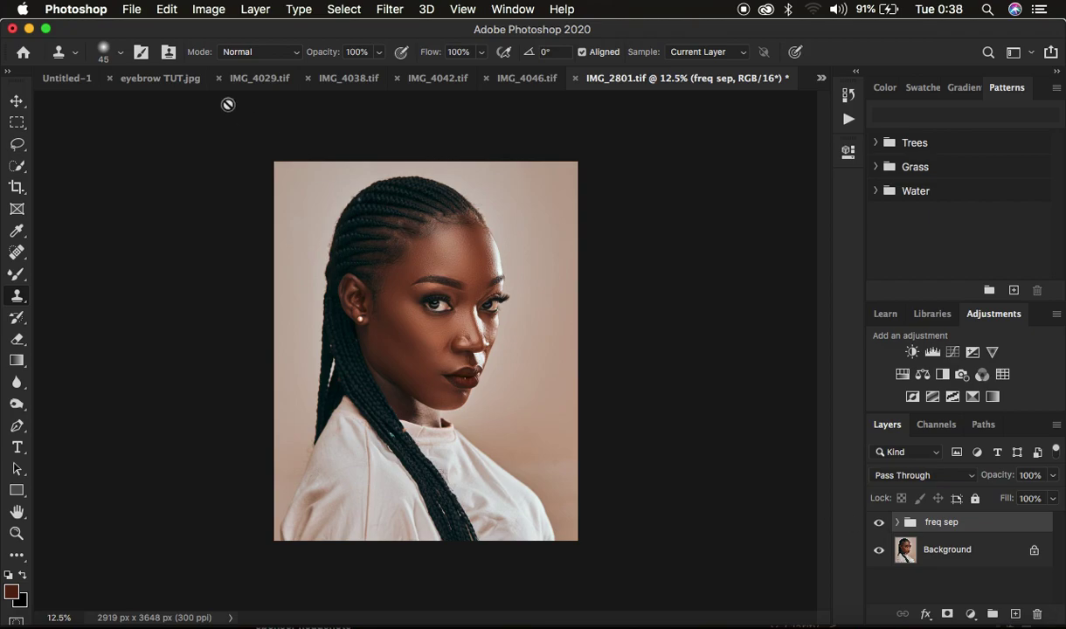
Set up a JPG export with Bicubic Sharper resampling and an embedded color profile, and cancel it
{"action": "left_click", "coordinate": [131, 8]}
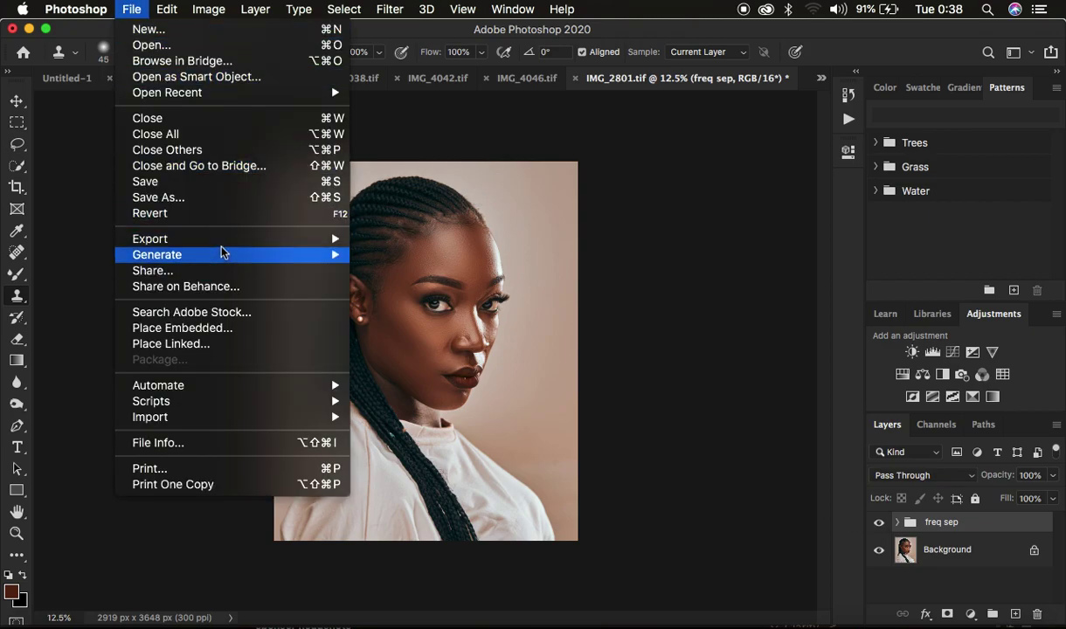
{"action": "mouse_move", "coordinate": [217, 238]}
{"action": "left_click", "coordinate": [419, 257]}
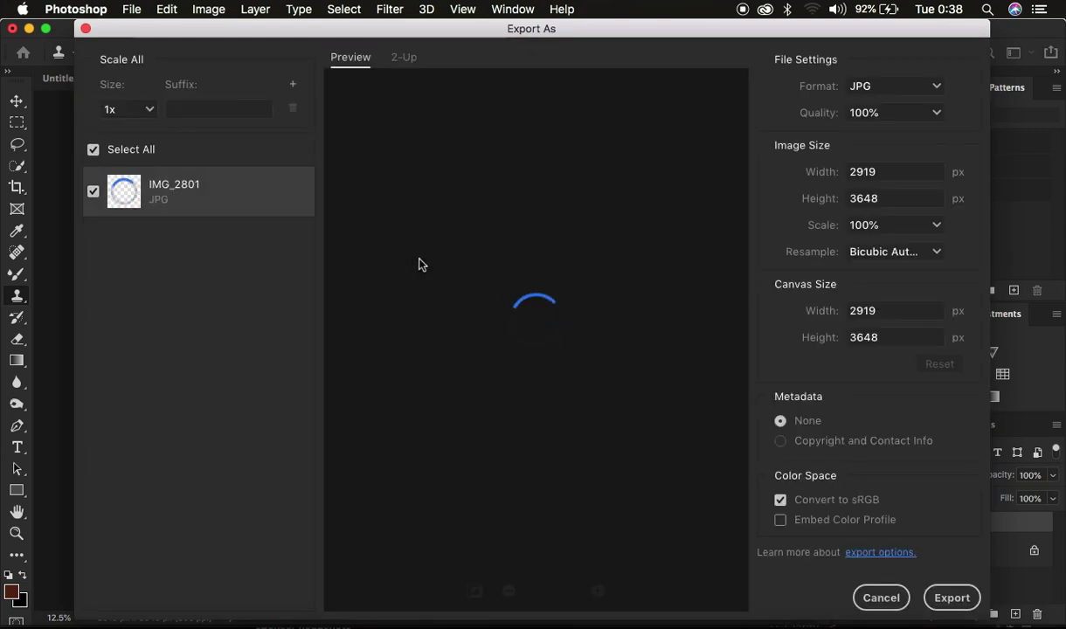
{"action": "left_click", "coordinate": [882, 253]}
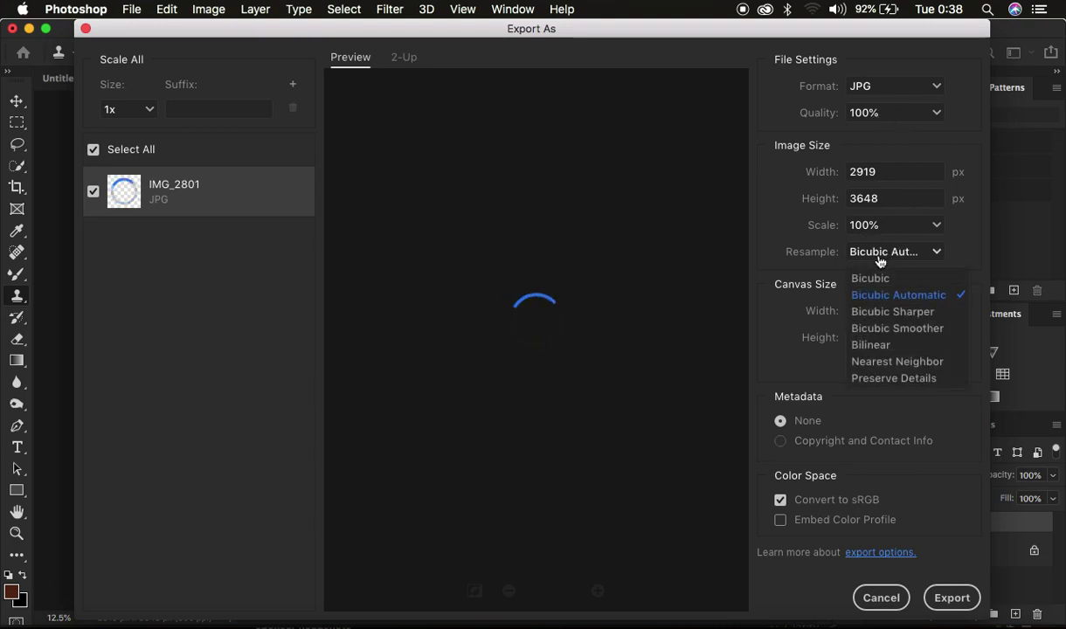
{"action": "left_click", "coordinate": [889, 311]}
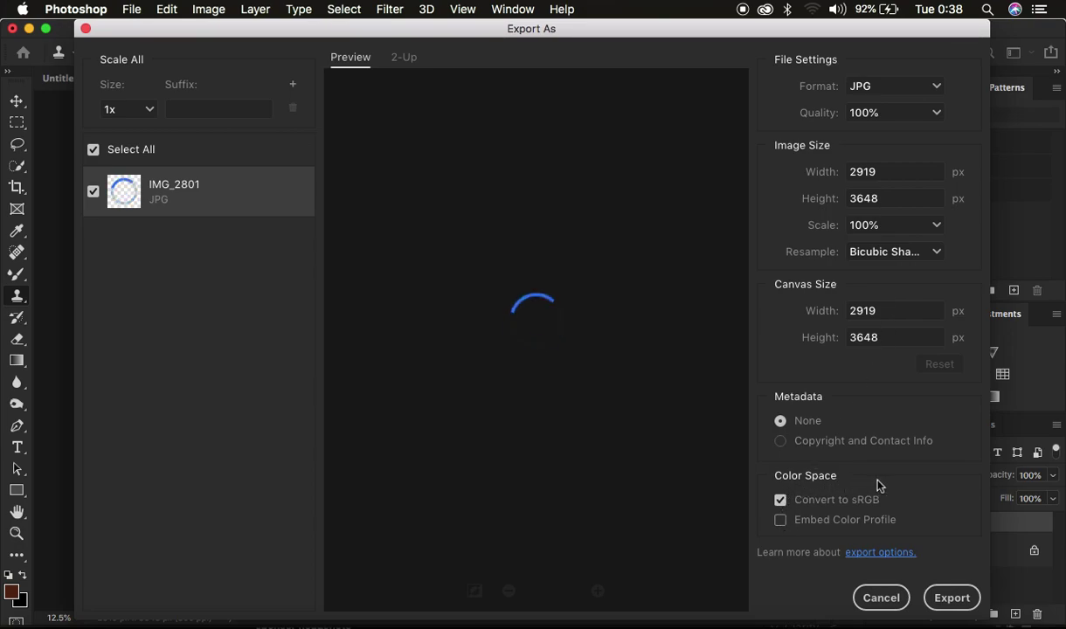
{"action": "left_click", "coordinate": [780, 522]}
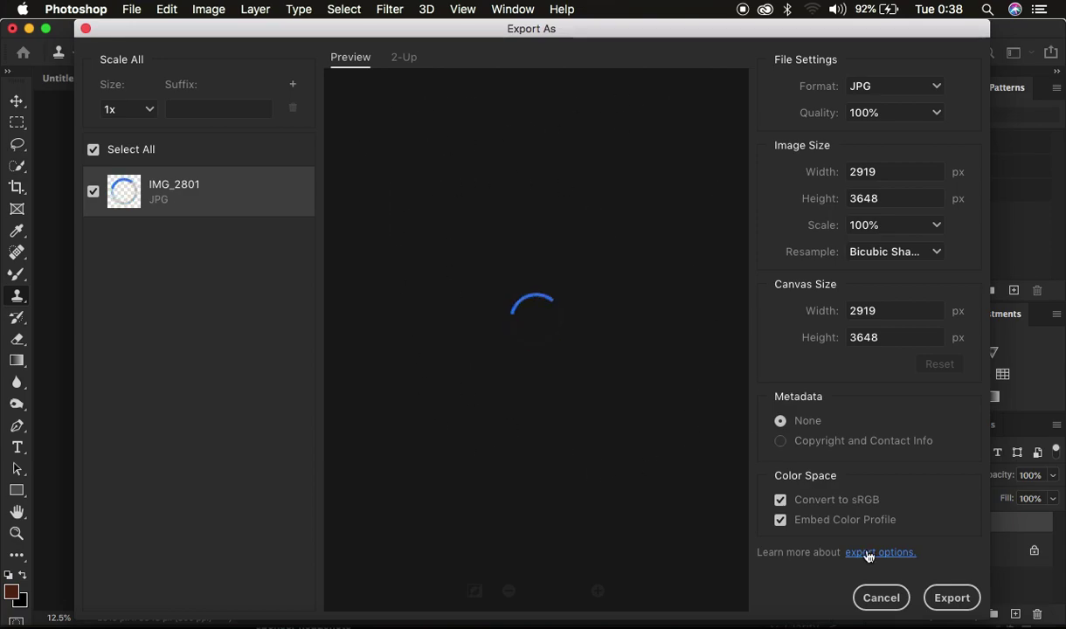
{"action": "left_click", "coordinate": [951, 598]}
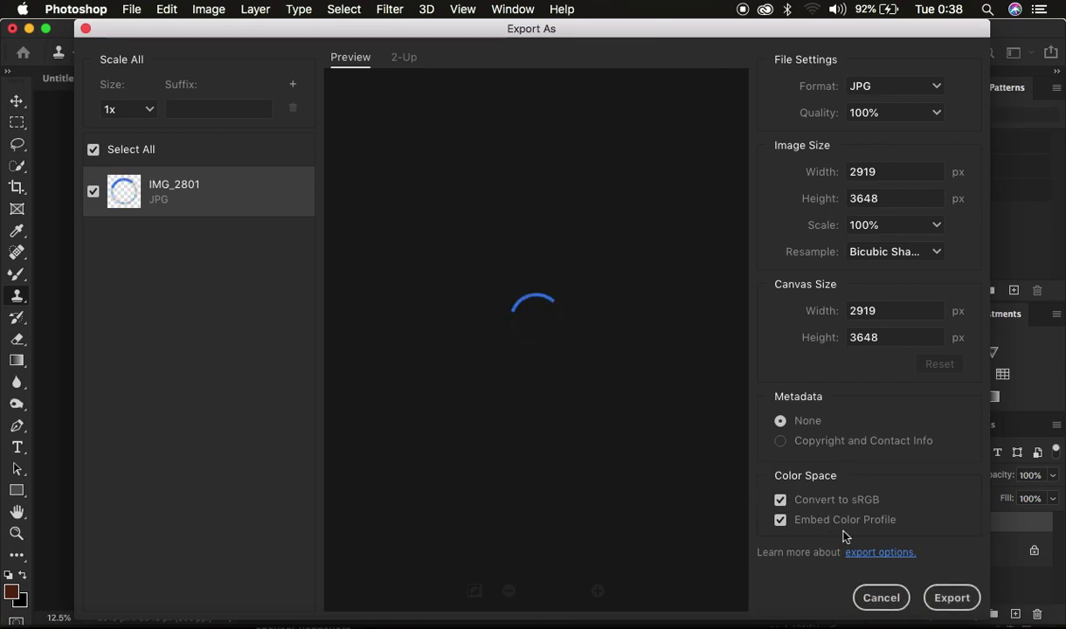
{"action": "left_click", "coordinate": [881, 599]}
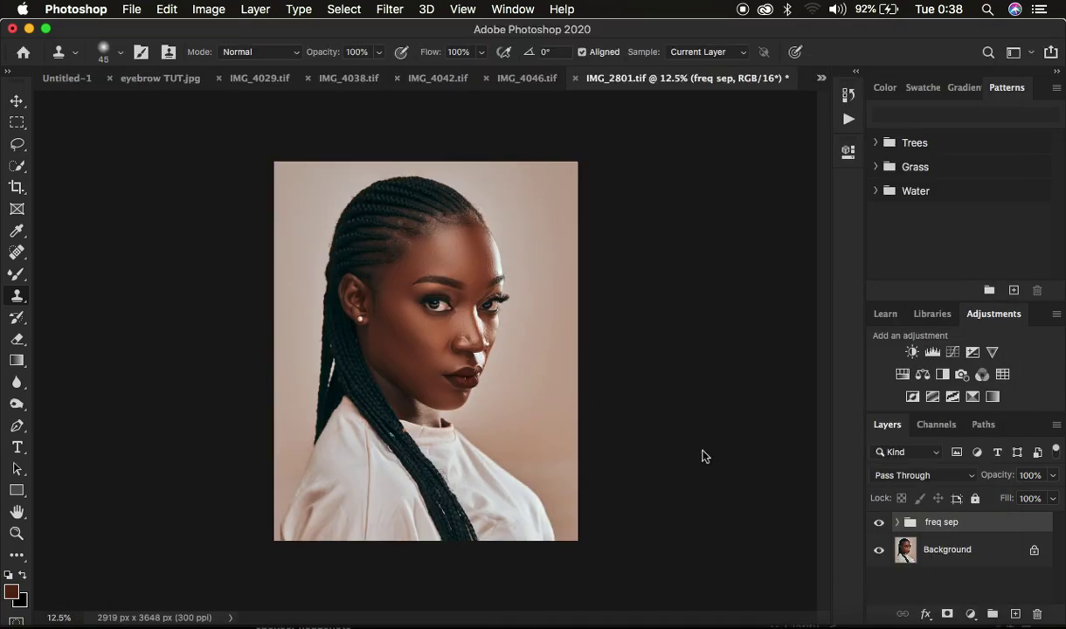